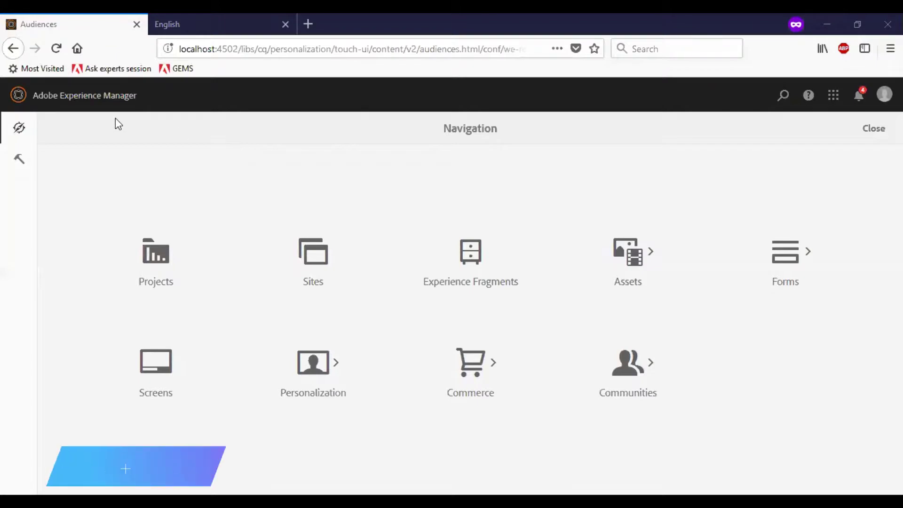
Step: Open the We.Retail folder in the Audiences section of Personalization
left_click(321, 380)
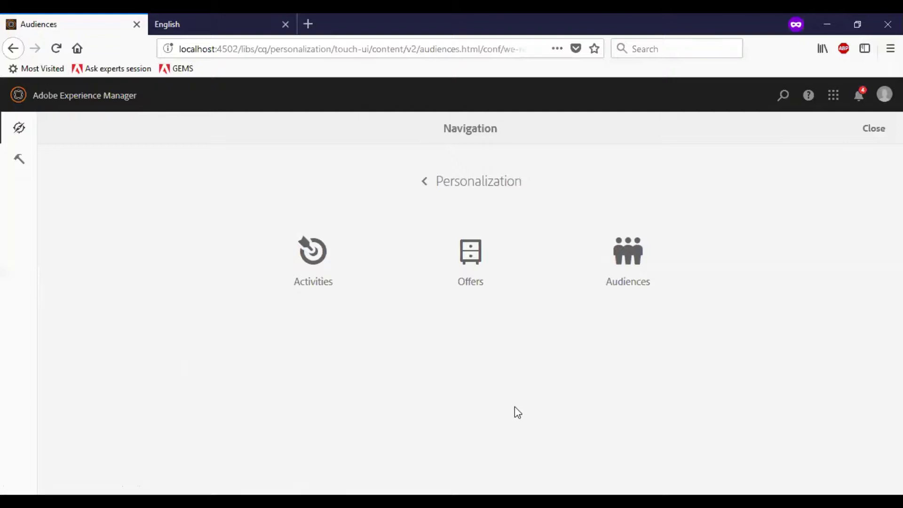
left_click(625, 281)
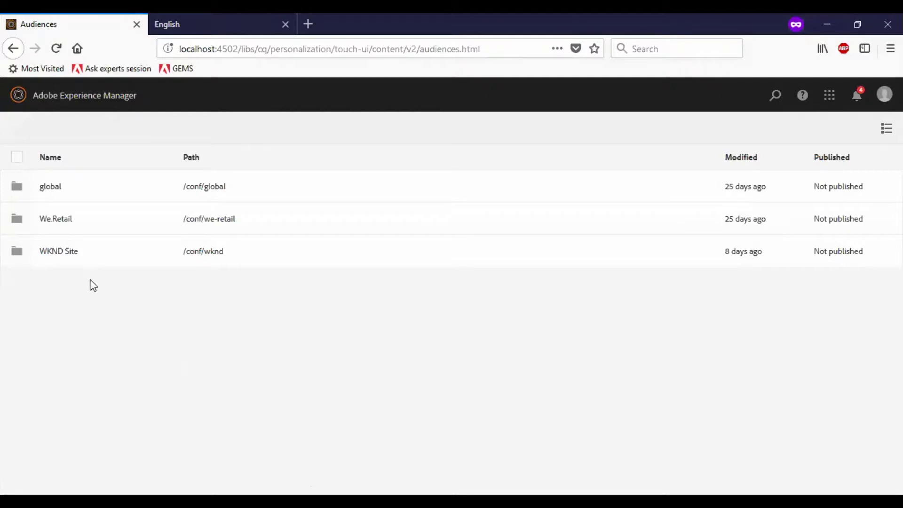
left_click(58, 223)
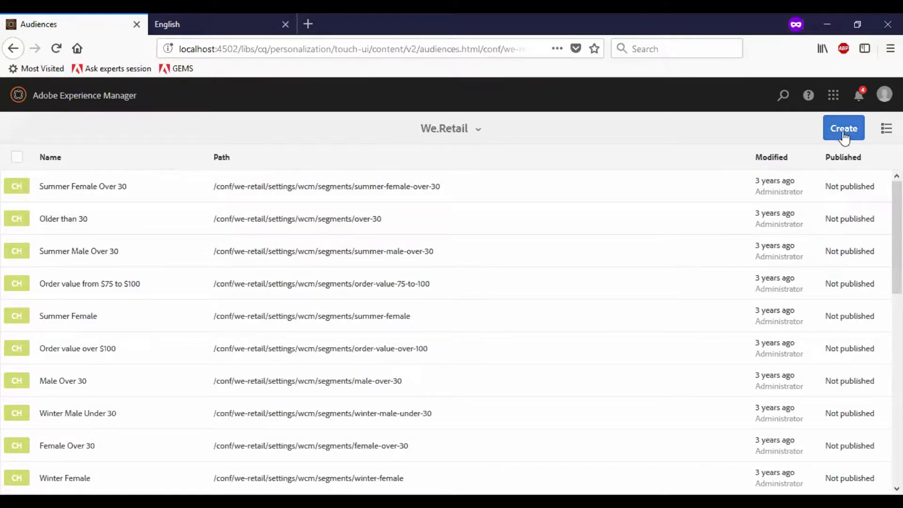
Step: Create a ContextHub segment titled "My Male Sample" with a boost of 0 in the We.Retail folder
left_click(842, 134)
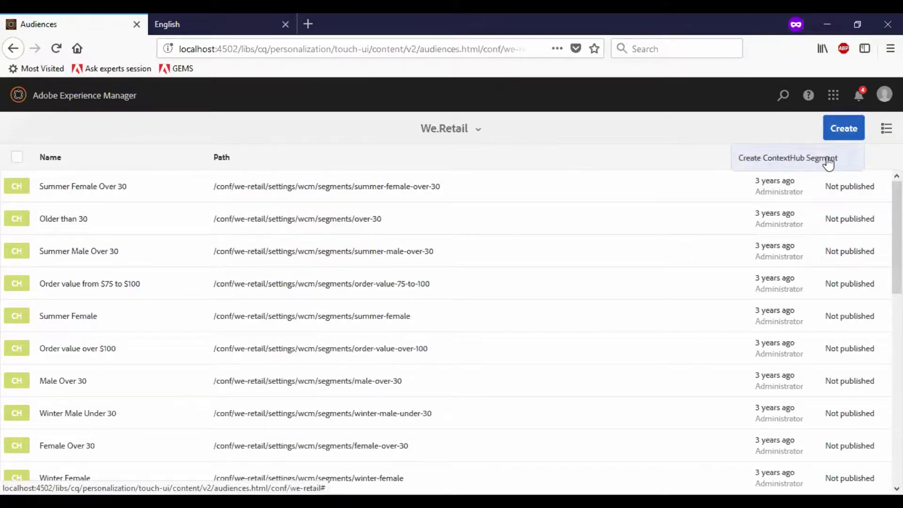
left_click(827, 161)
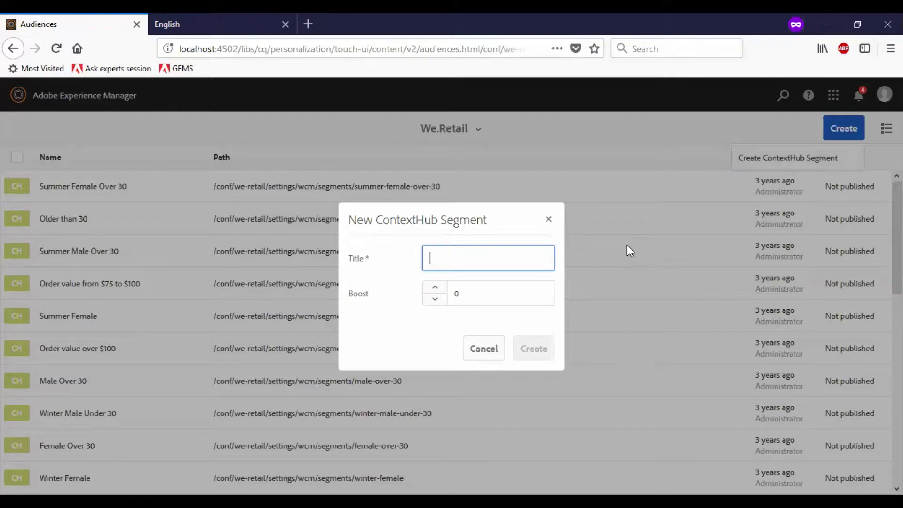
type("My ")
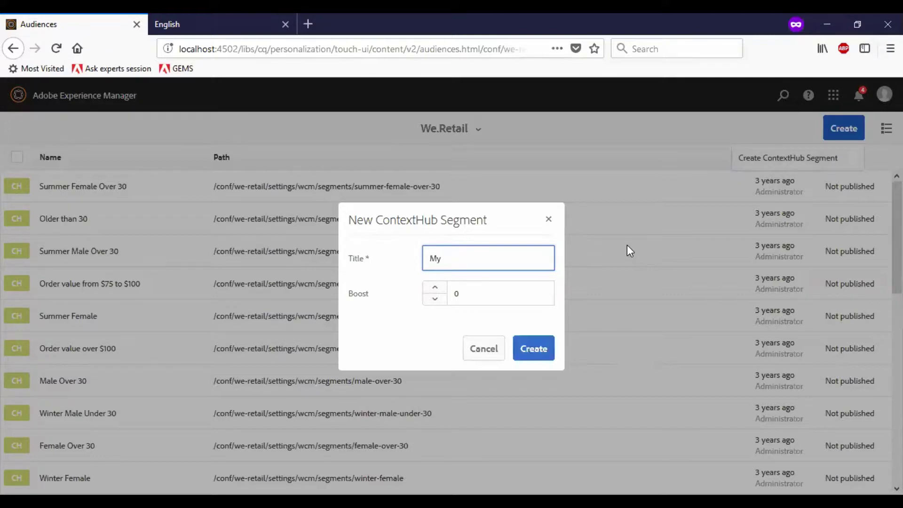
type("Male")
type("Sample")
left_click_drag(484, 294, 450, 290)
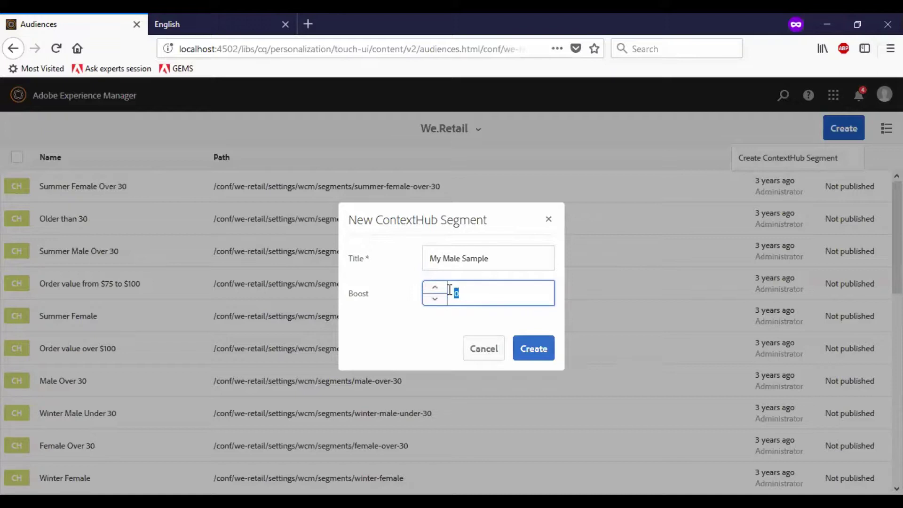
left_click(532, 355)
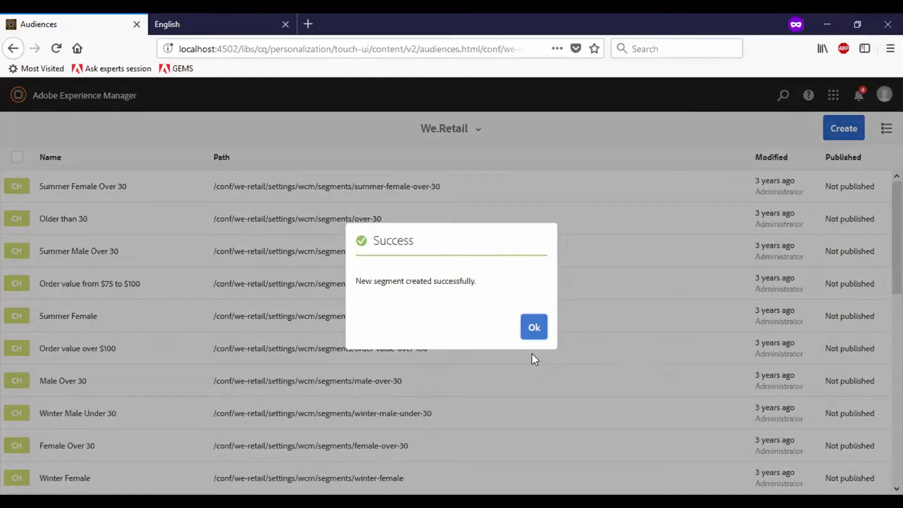
left_click(534, 328)
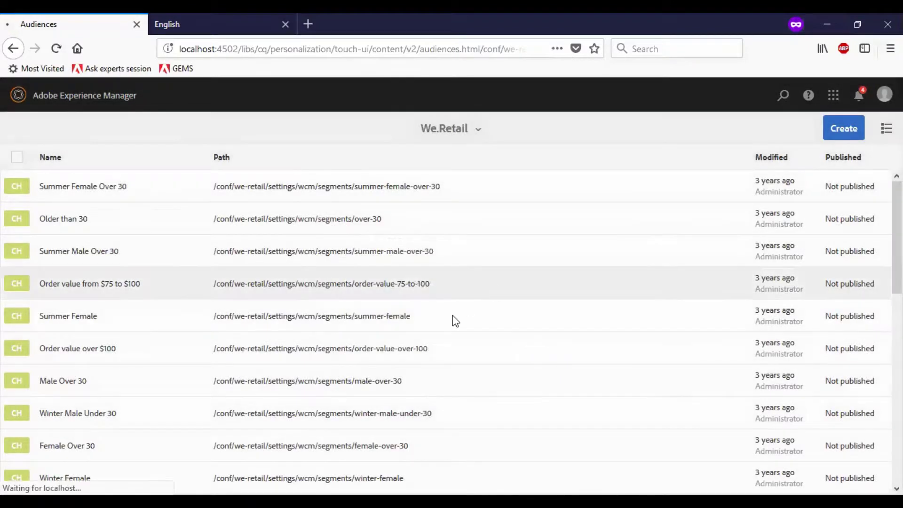
Step: Find the My Male Sample segment at the end of the audience list and open it for editing
scroll(452, 315, "down", 3)
scroll(450, 312, "down", 7)
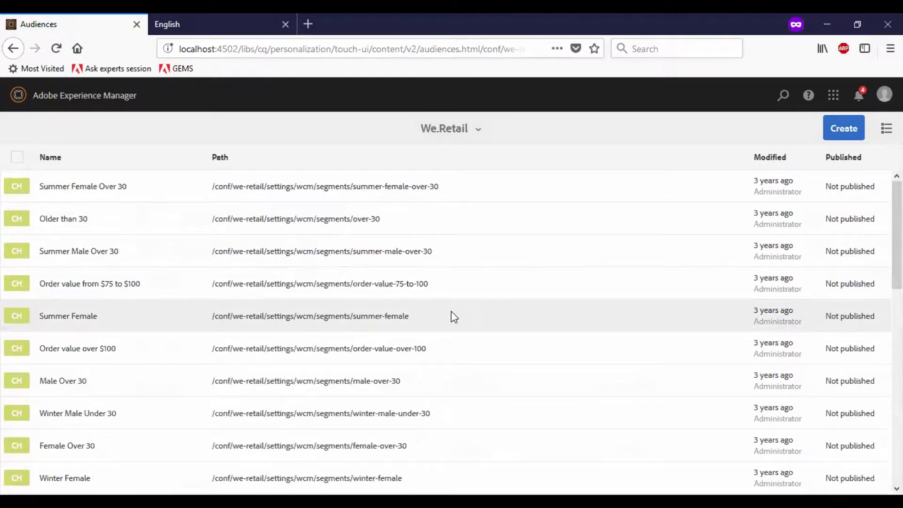
scroll(451, 311, "down", 3)
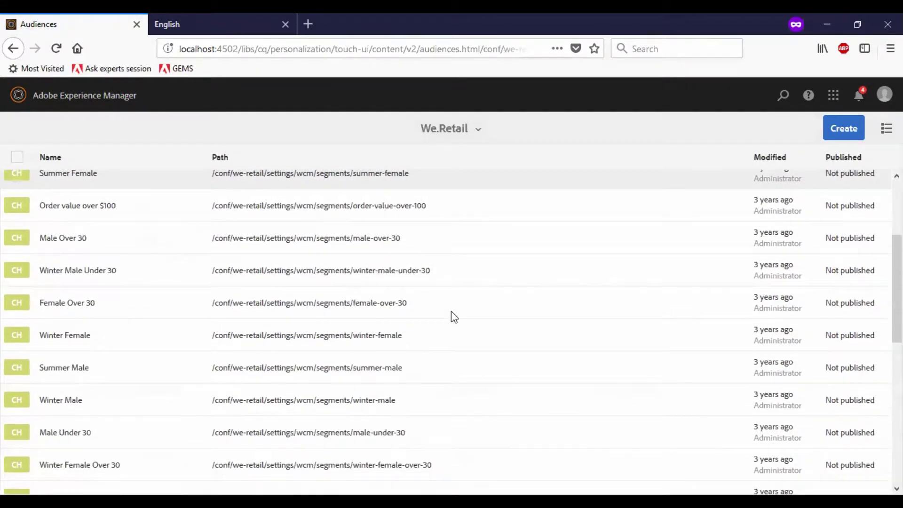
scroll(449, 318, "down", 6)
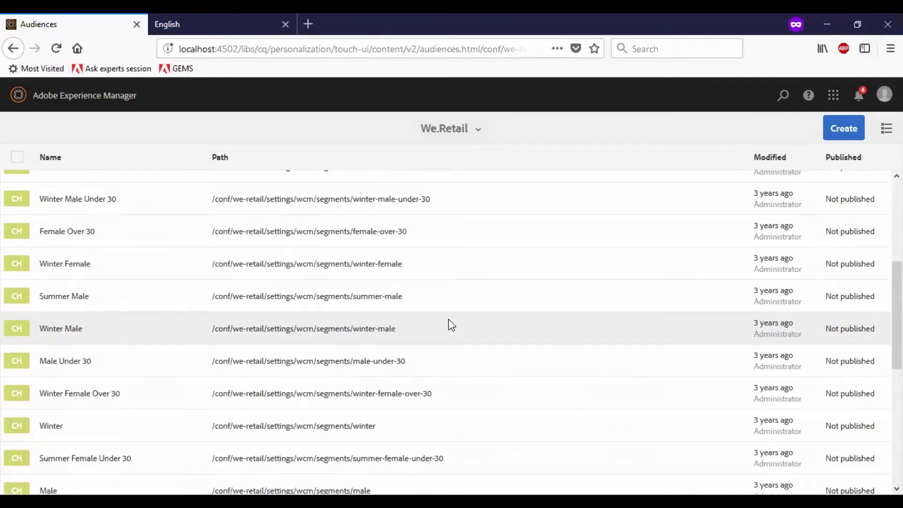
scroll(451, 325, "down", 2)
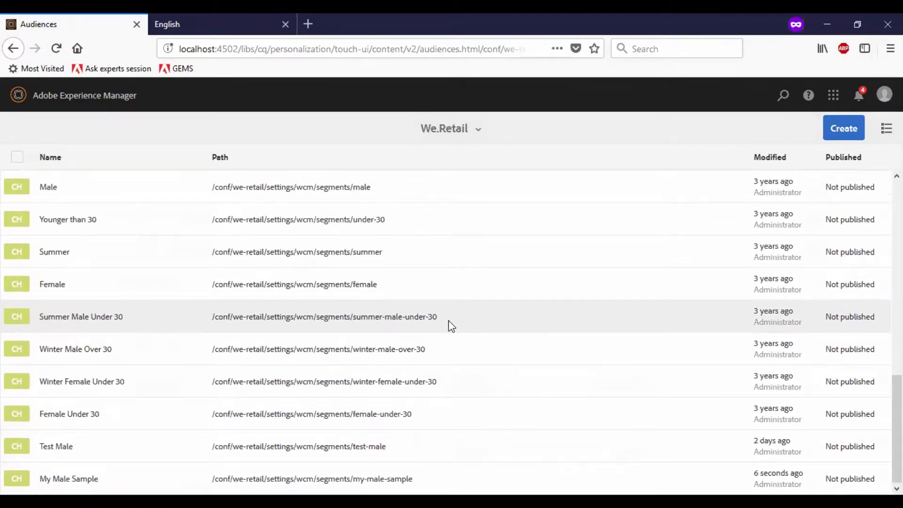
mouse_move(18, 479)
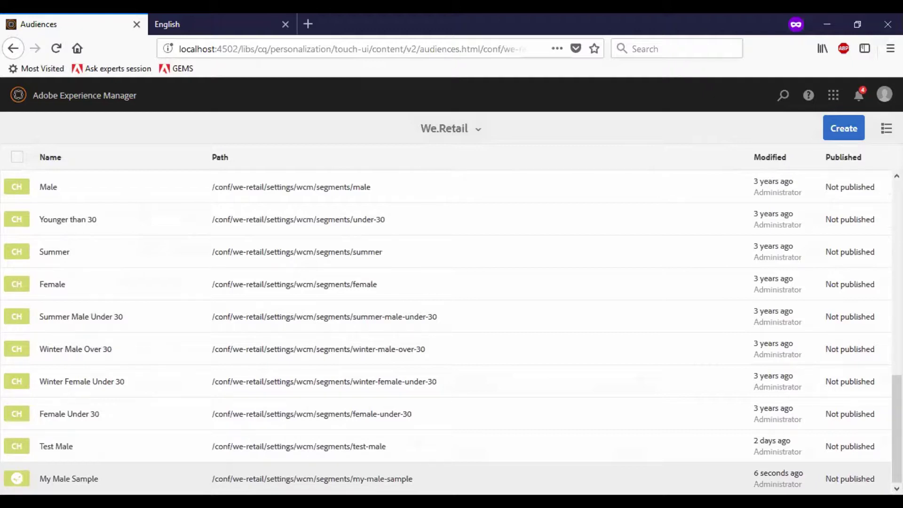
left_click(18, 479)
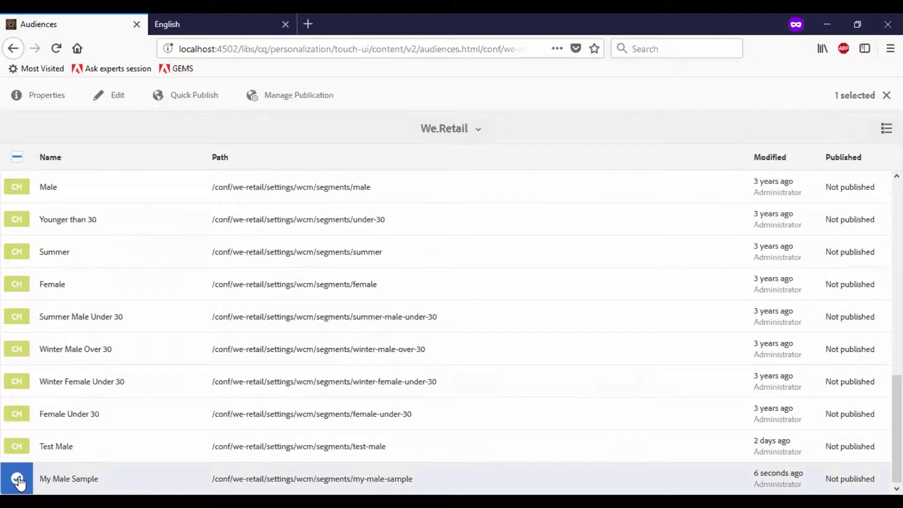
left_click(114, 96)
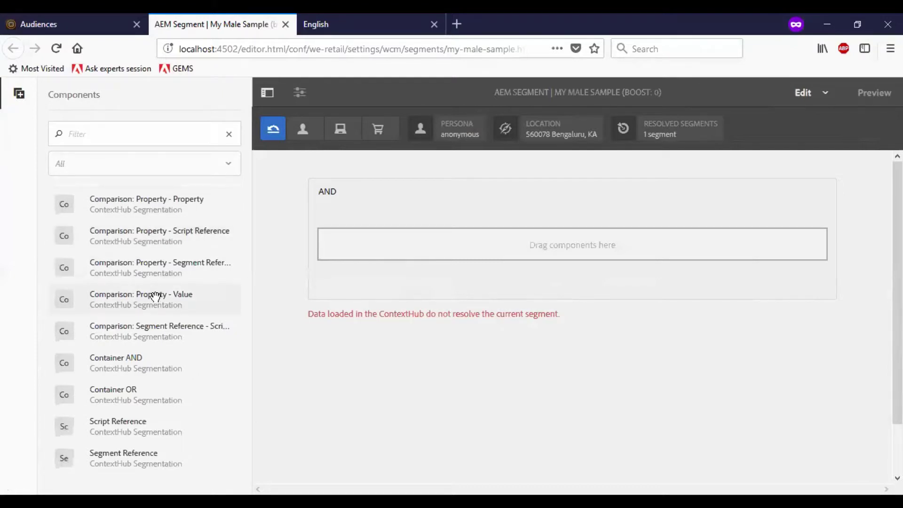
Step: Add a "Comparison: Property - Value" component to the AND container and set its property name to profile/gender
mouse_move(156, 297)
left_mouse_down()
mouse_move(437, 240)
mouse_move(501, 239)
left_mouse_up()
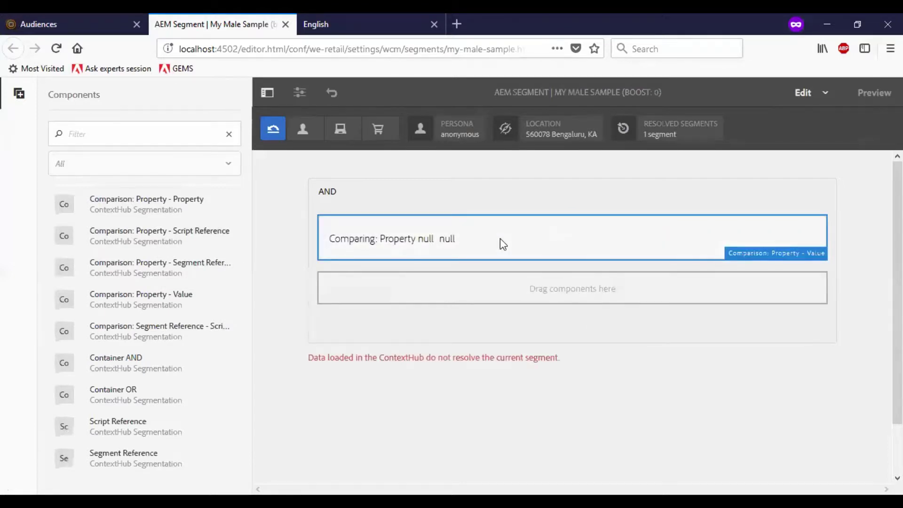
left_click(444, 239)
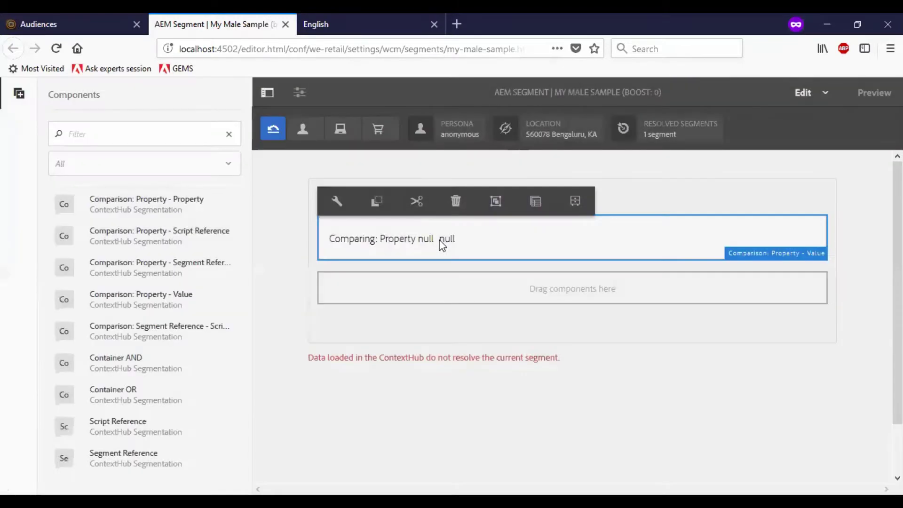
double_click(440, 240)
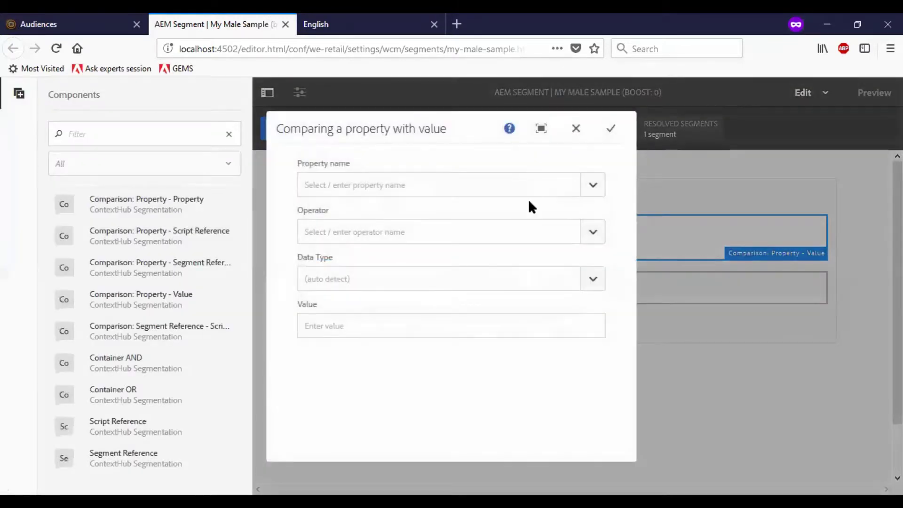
left_click(544, 190)
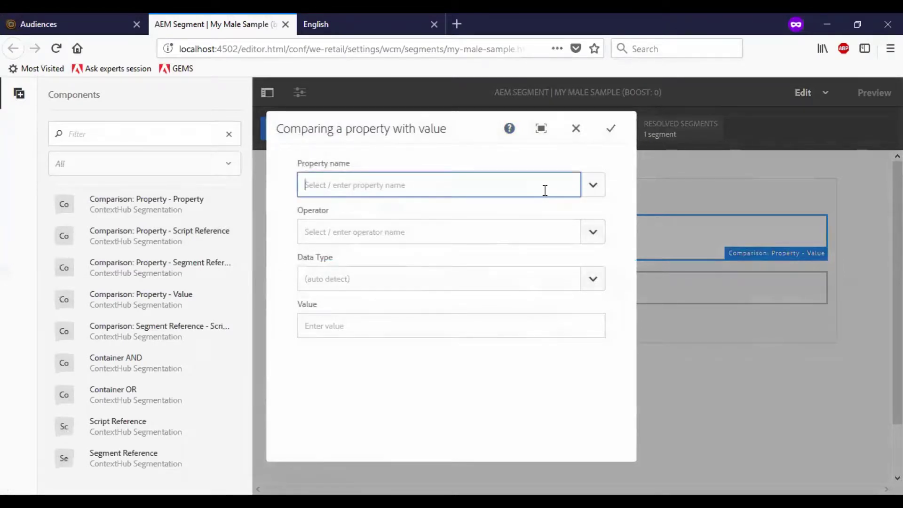
type("profile")
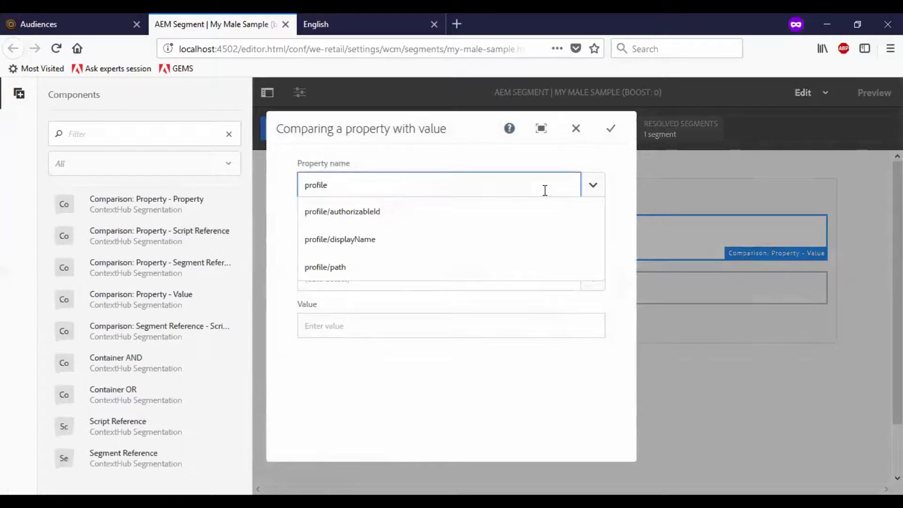
type("/gender")
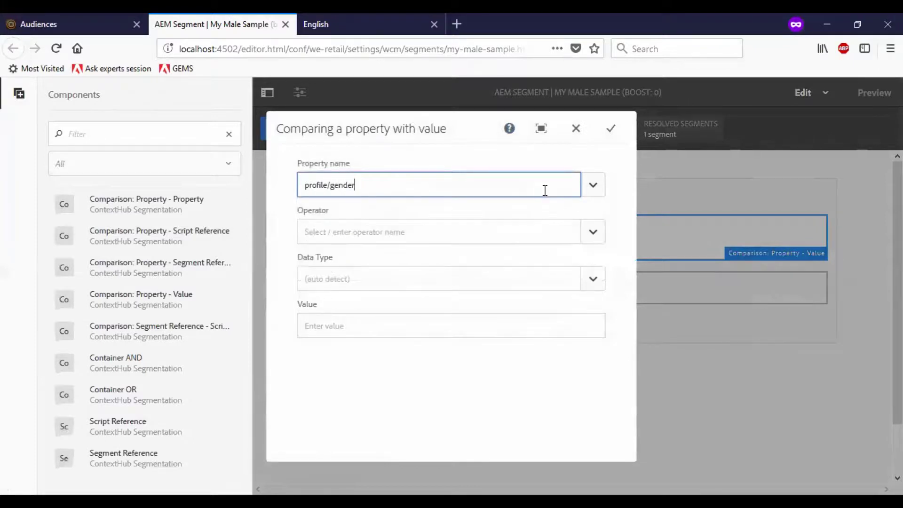
key("Tab")
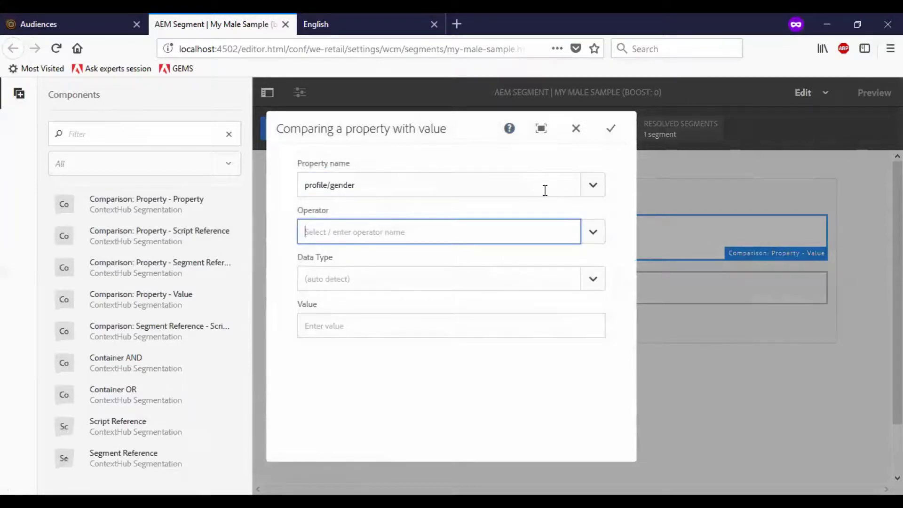
Step: Set the comparison's operator to equal, data type to string and value to male, and save the component
left_click(589, 232)
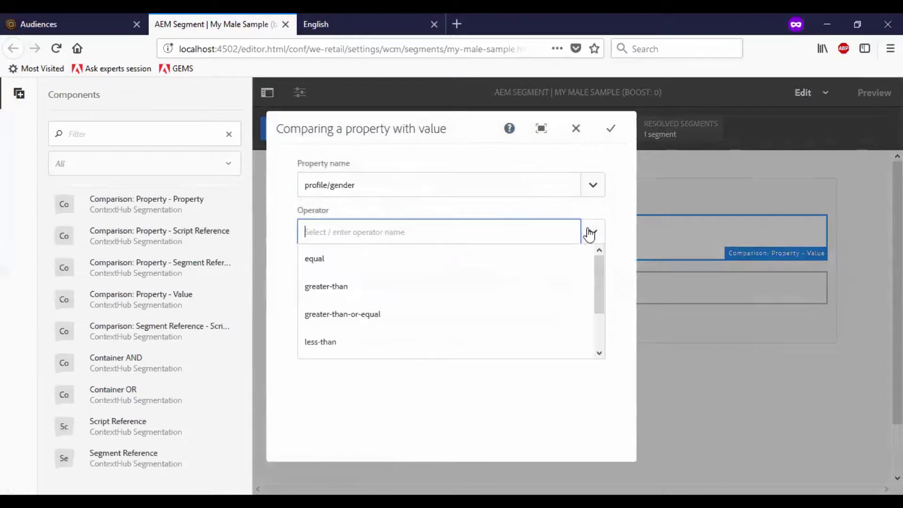
left_click(469, 264)
left_click(402, 277)
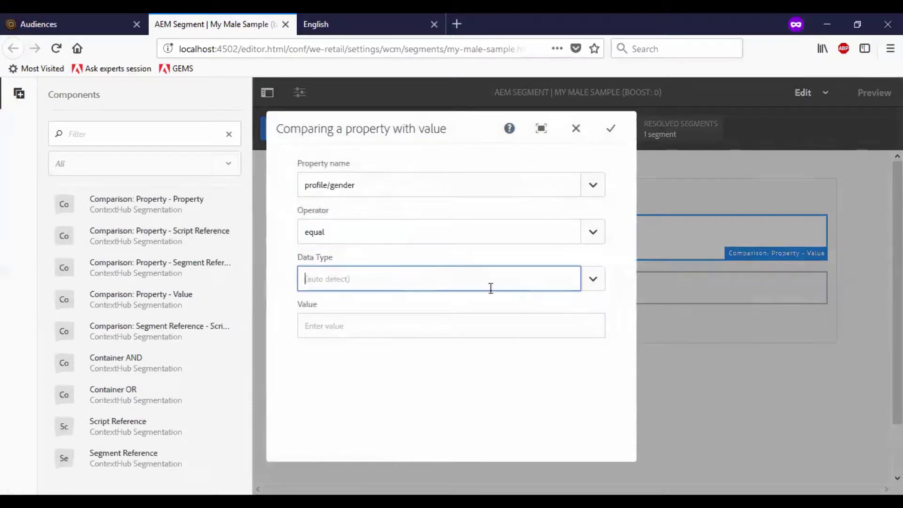
left_click(589, 284)
scroll(405, 371, "down", 2)
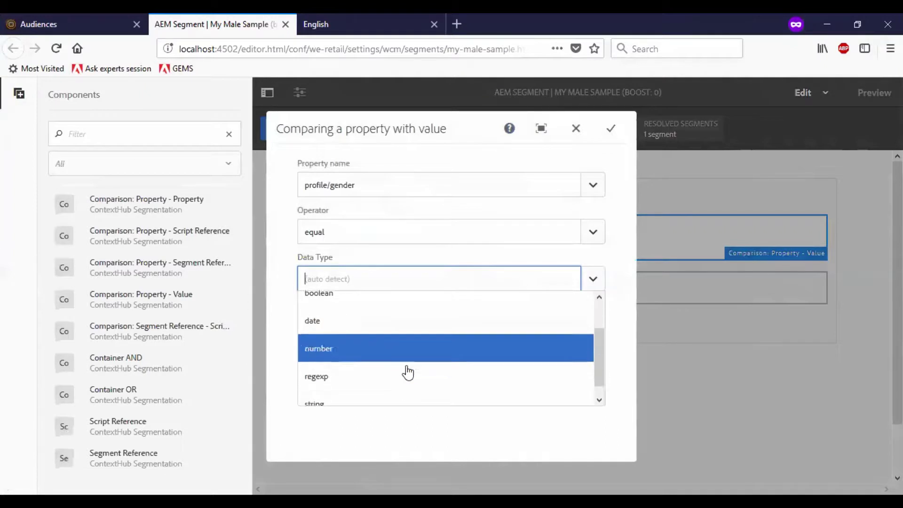
left_click(392, 395)
left_click(376, 328)
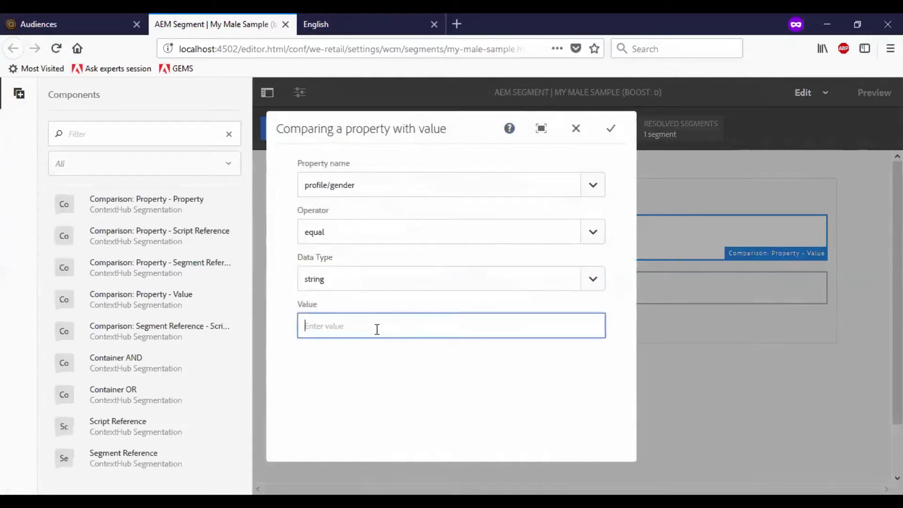
type("male")
left_click(610, 129)
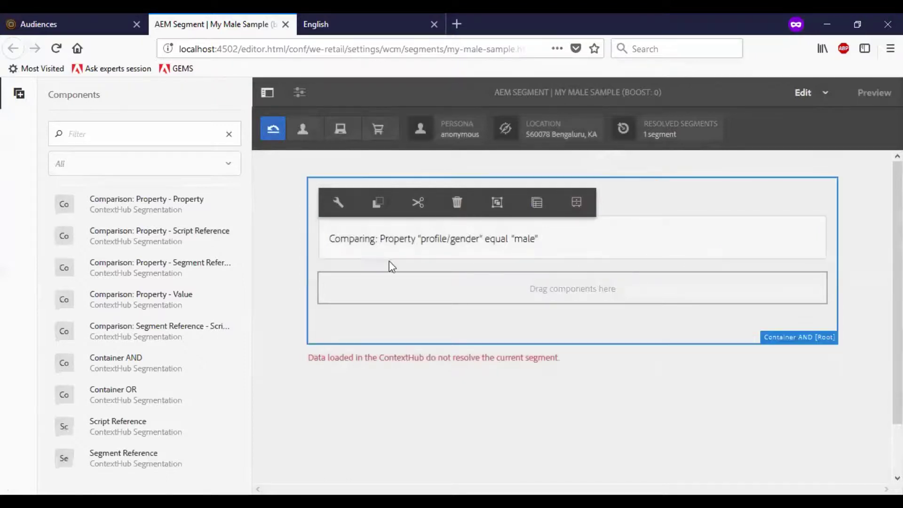
Step: Test the segment by switching the ContextHub persona to the first female profile below anonymous
left_click(420, 136)
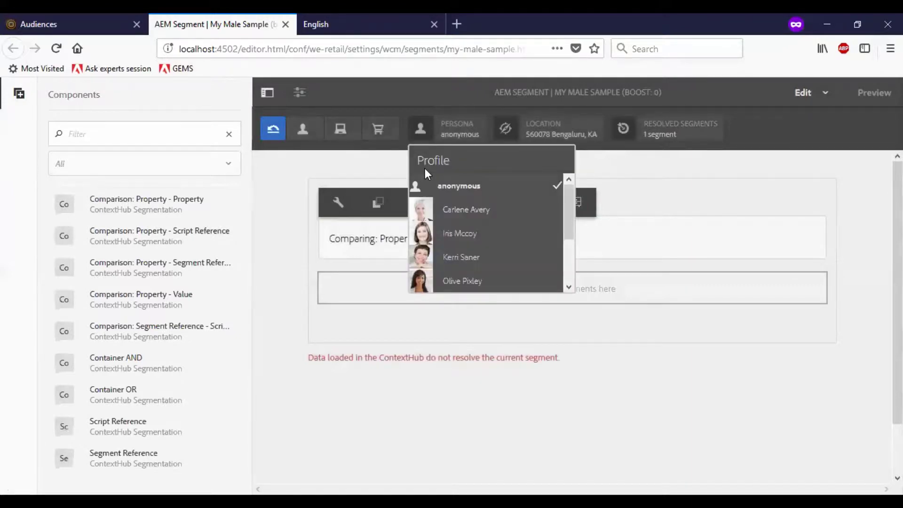
left_click(445, 216)
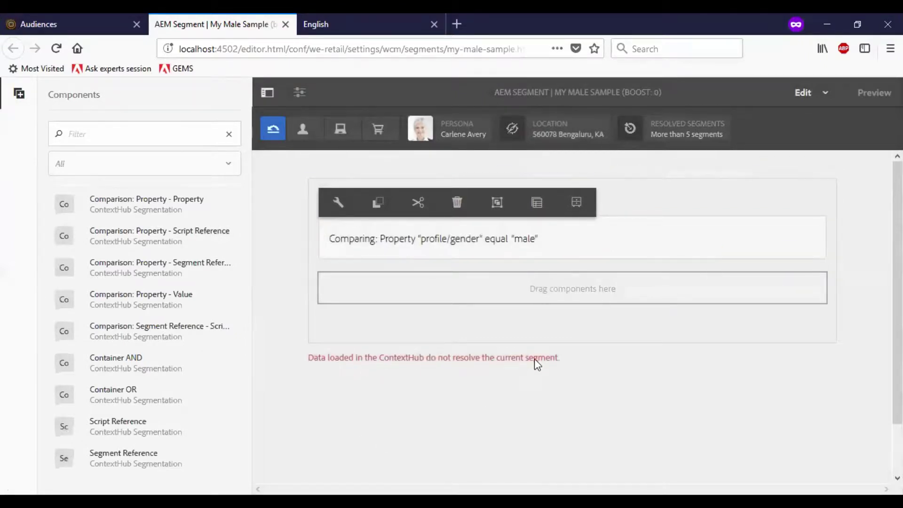
left_click(569, 365)
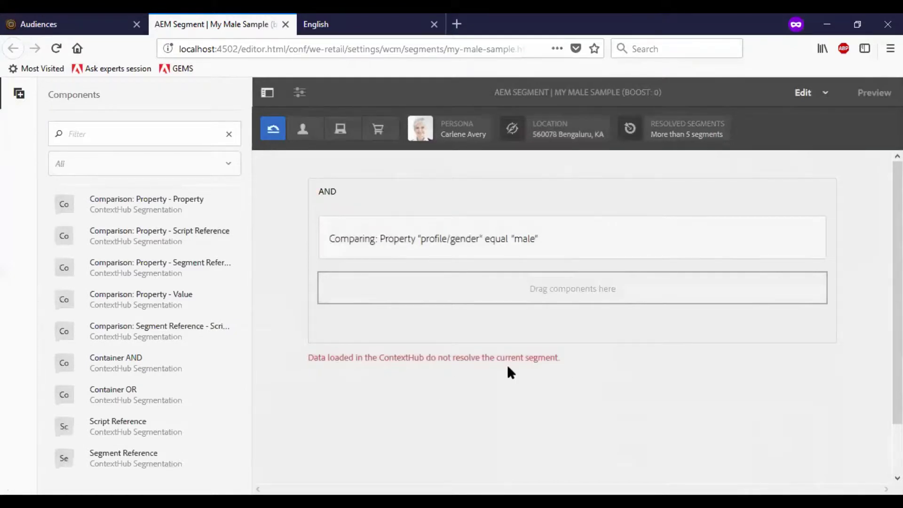
Step: Test the segment with the last male profile in the persona list and close the segment editor
left_click(423, 131)
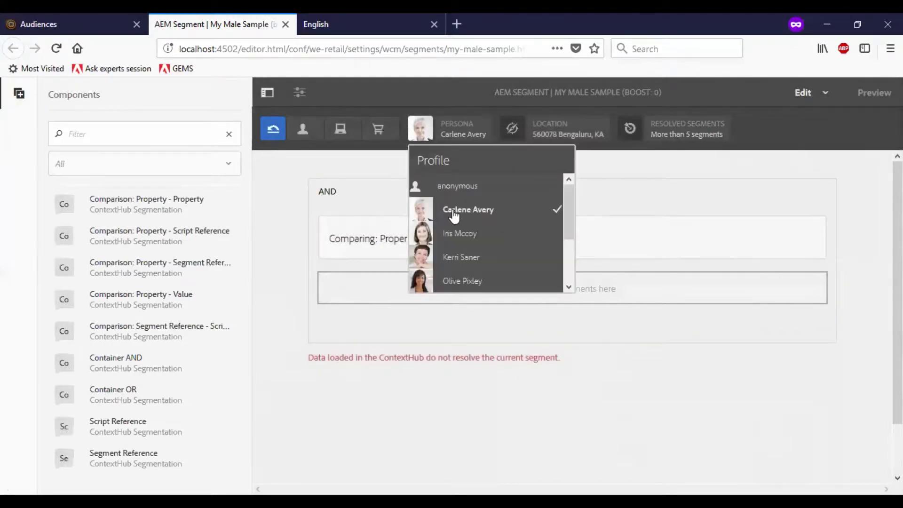
scroll(453, 216, "down", 3)
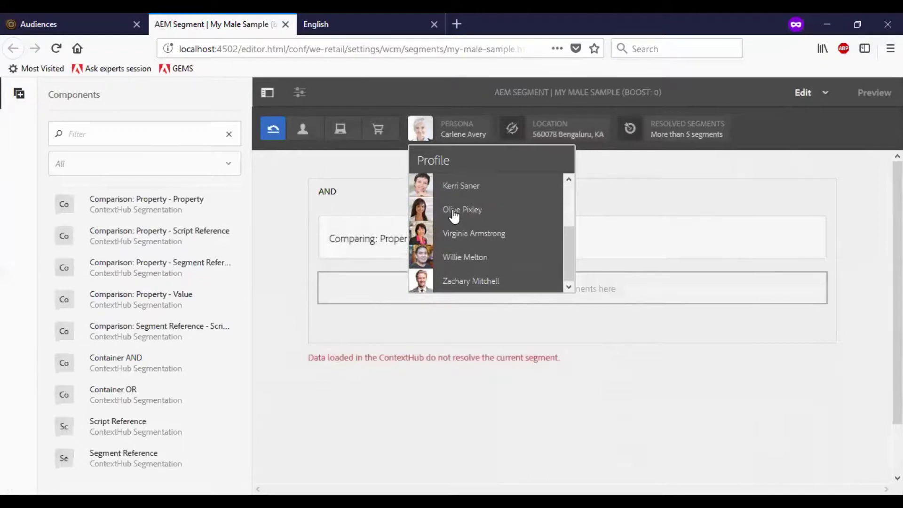
left_click(420, 284)
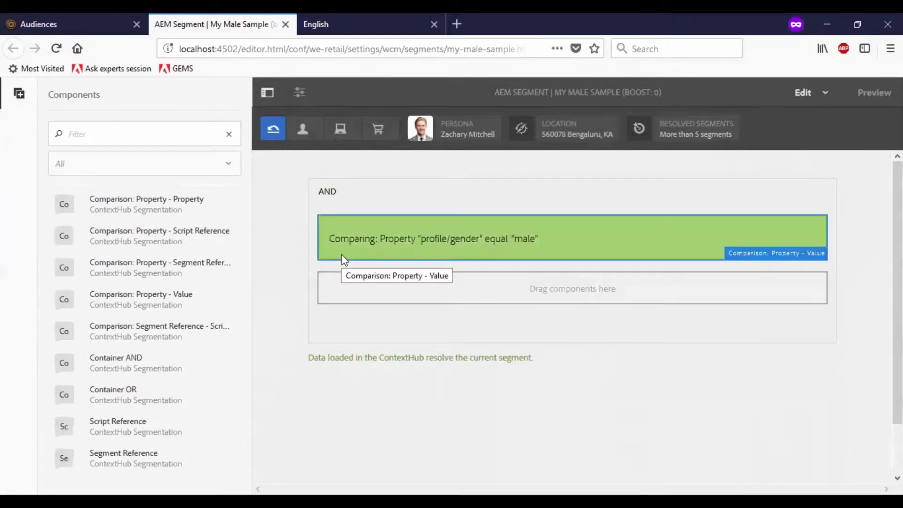
left_click(286, 24)
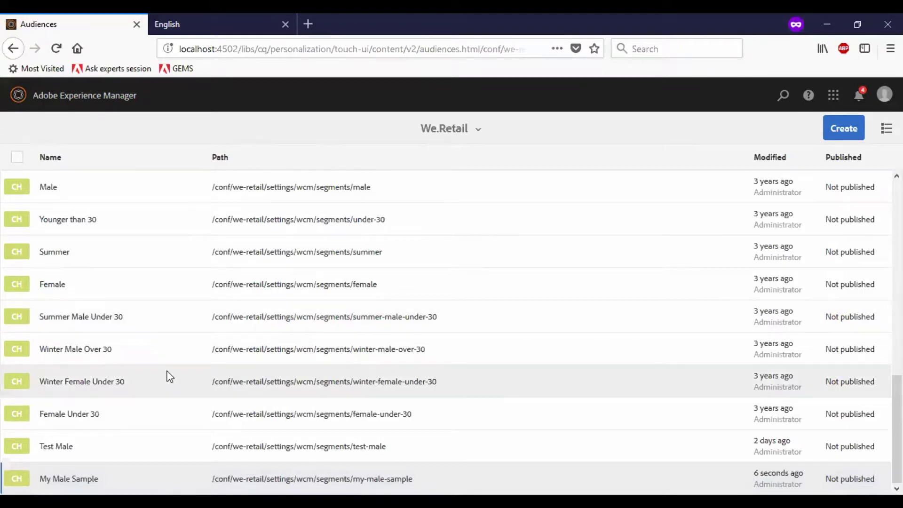
Step: Create a new ContextHub segment titled My Female Sample in the We.Retail audiences
scroll(170, 376, "up", 5)
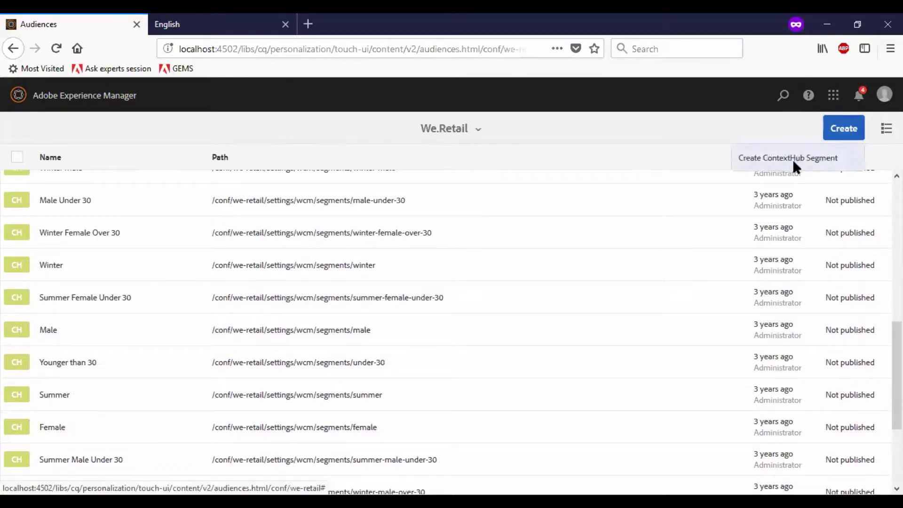
left_click(792, 159)
type("My")
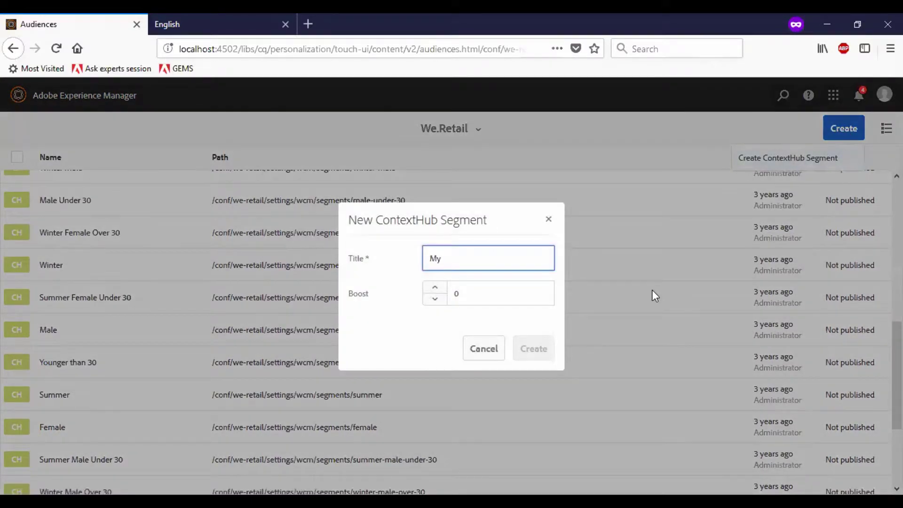
type(" F")
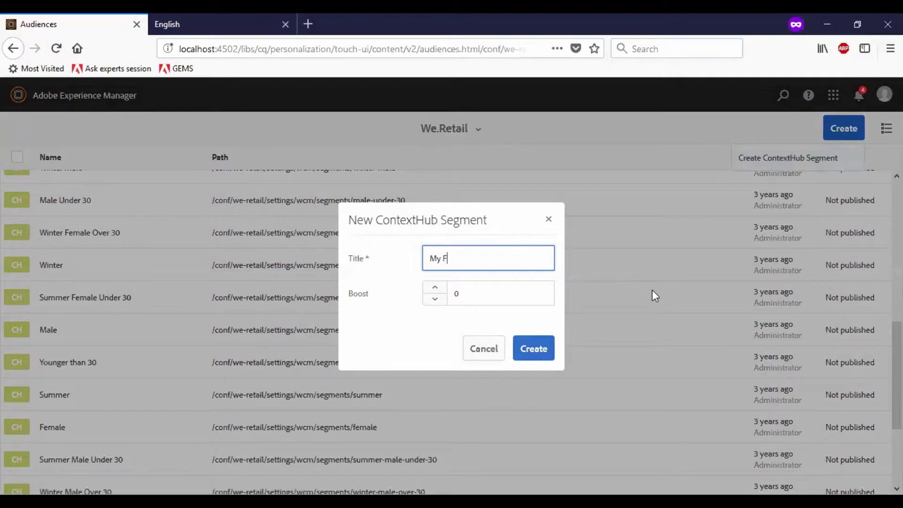
type("emale Sample")
left_click(526, 354)
left_click(534, 327)
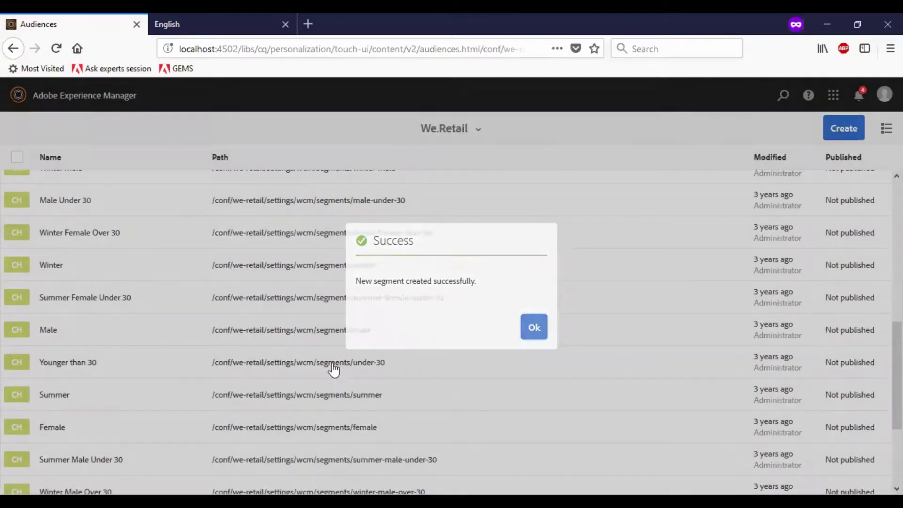
Step: Select the My Female Sample segment in the audience list and open it for editing
scroll(176, 384, "down", 3)
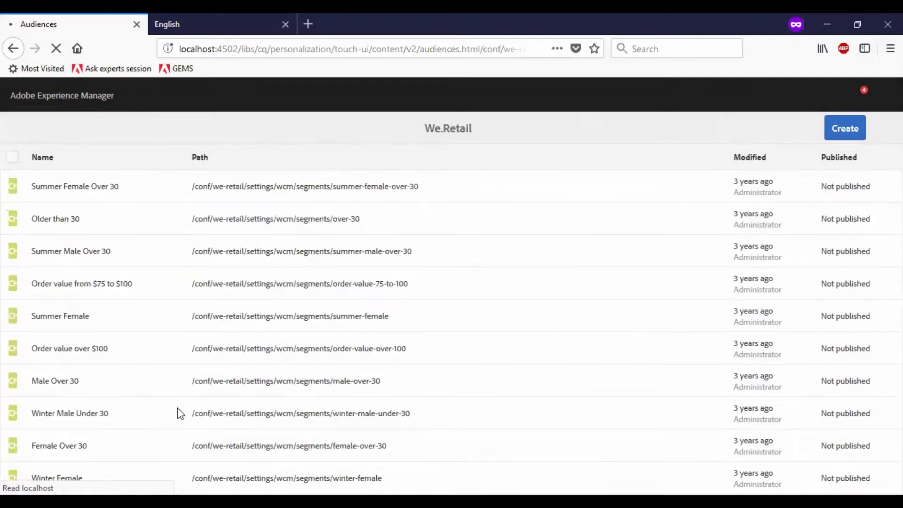
scroll(175, 423, "down", 5)
scroll(559, 336, "down", 6)
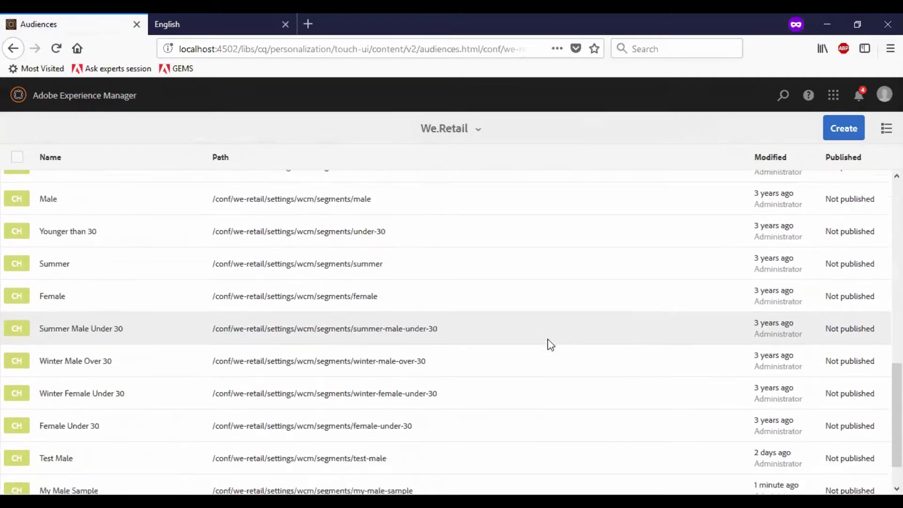
left_click(16, 479)
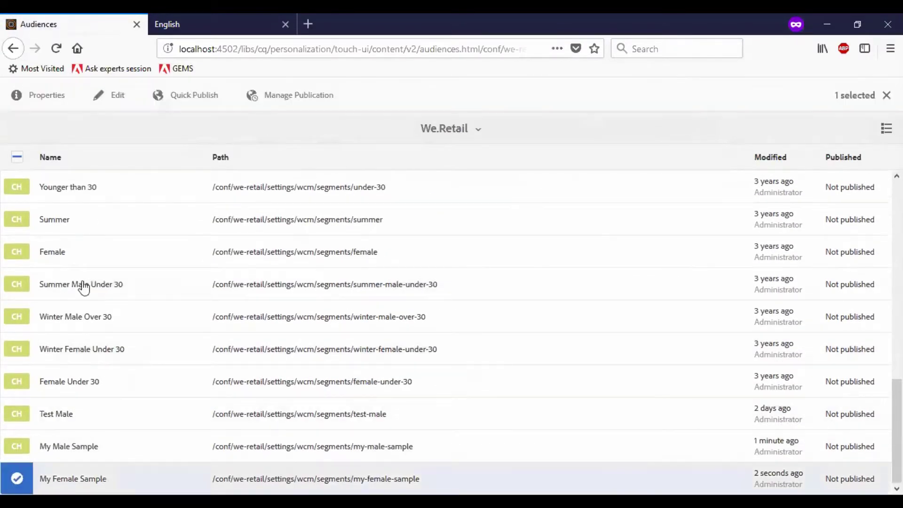
left_click(118, 98)
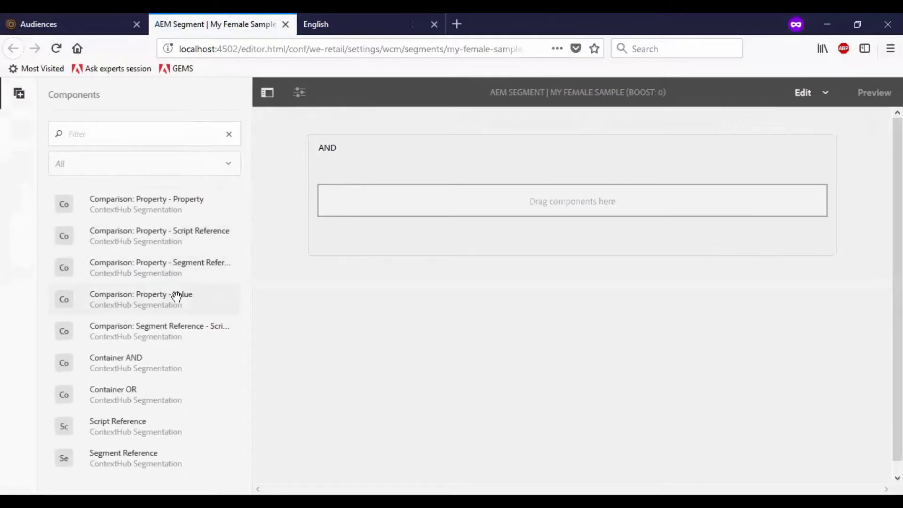
Step: Add a "Comparison: Property - Value" component to the AND container and set its property name to profile/gender
left_click_drag(176, 294, 394, 249)
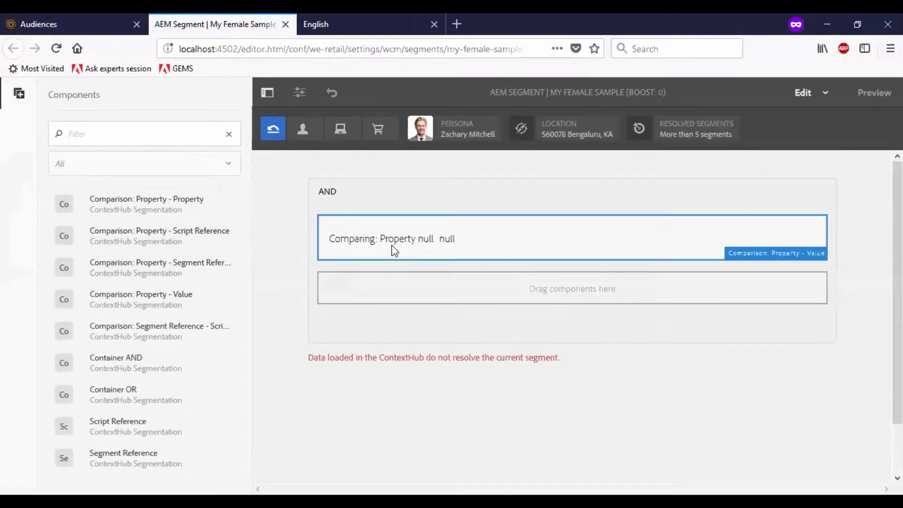
double_click(434, 233)
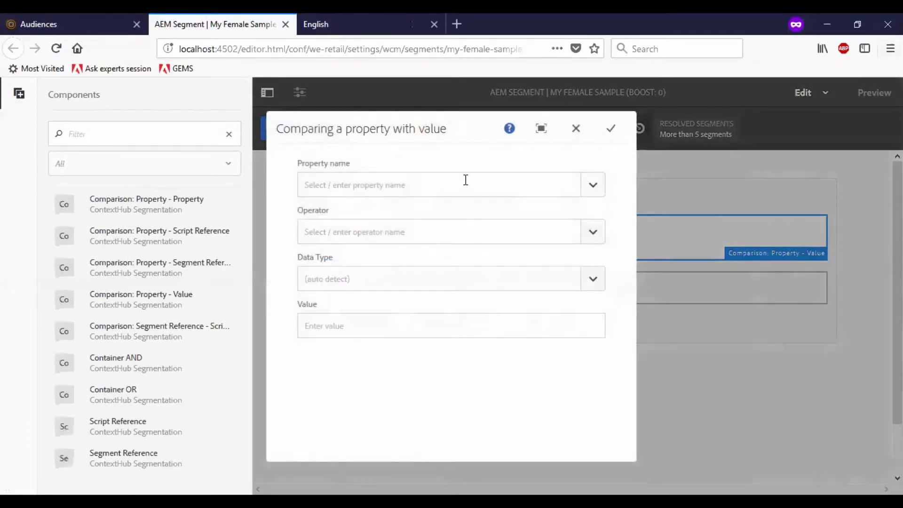
left_click(465, 179)
type("gender/")
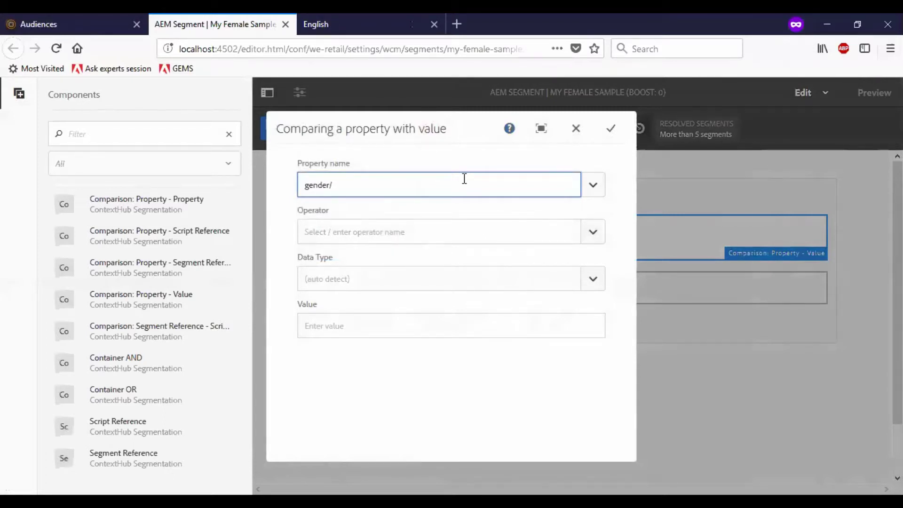
key("ctrl+a")
type("profile")
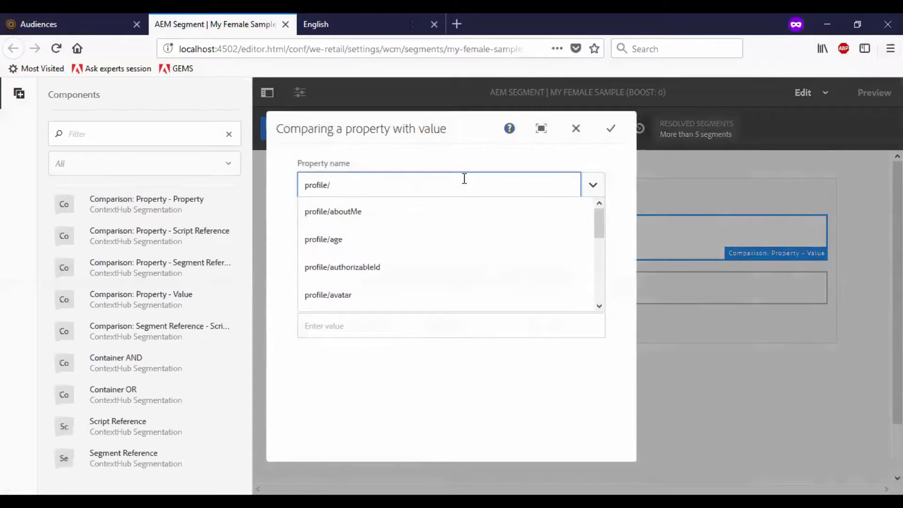
type("/gender")
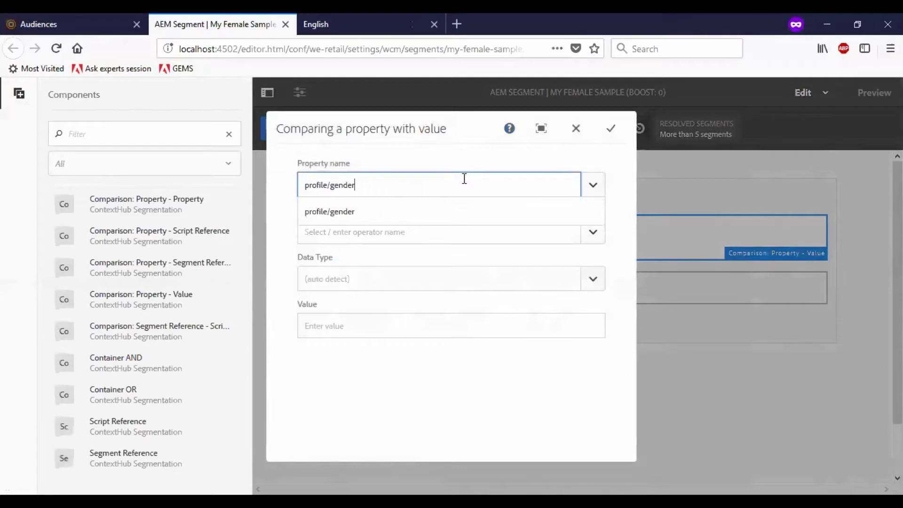
Step: Set the comparison's operator to equal, data type to string and value to female, and save the component
left_click(425, 232)
left_click(593, 232)
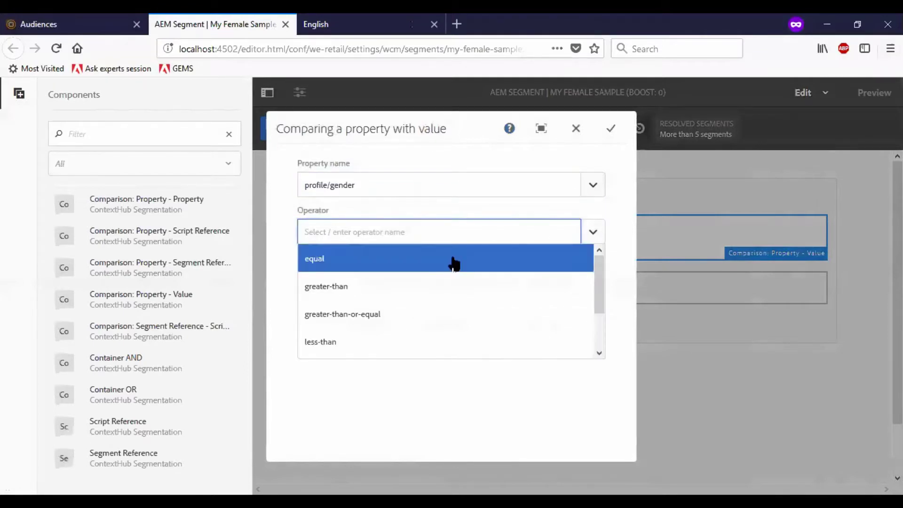
left_click(453, 261)
left_click(398, 272)
left_click(592, 279)
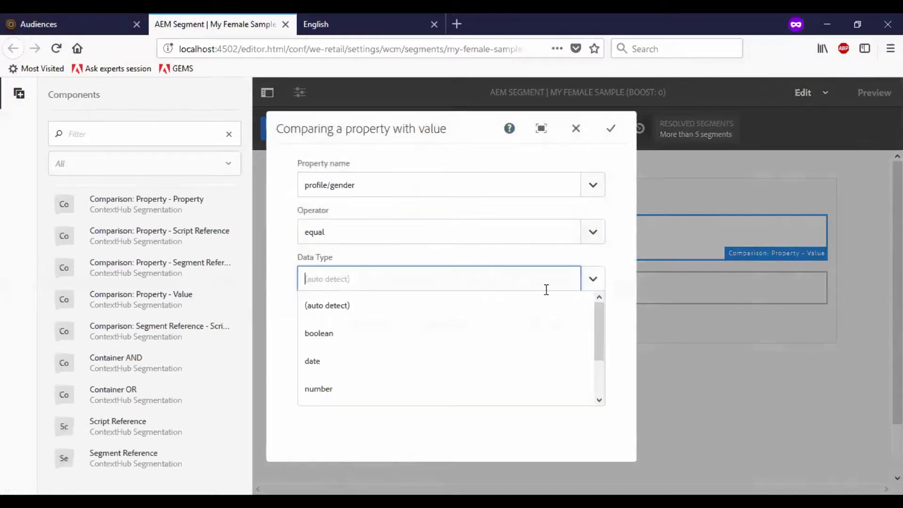
scroll(386, 376, "down", 2)
left_click(371, 393)
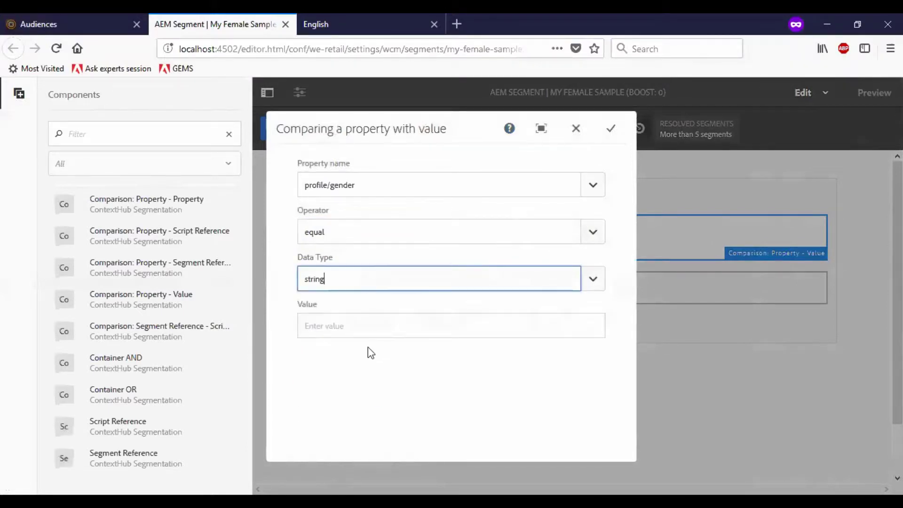
left_click(369, 329)
type("female")
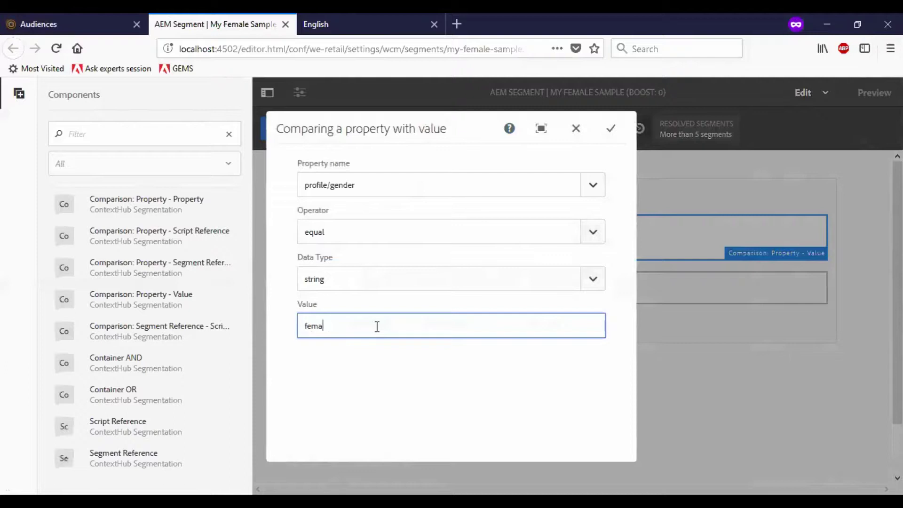
left_click(611, 128)
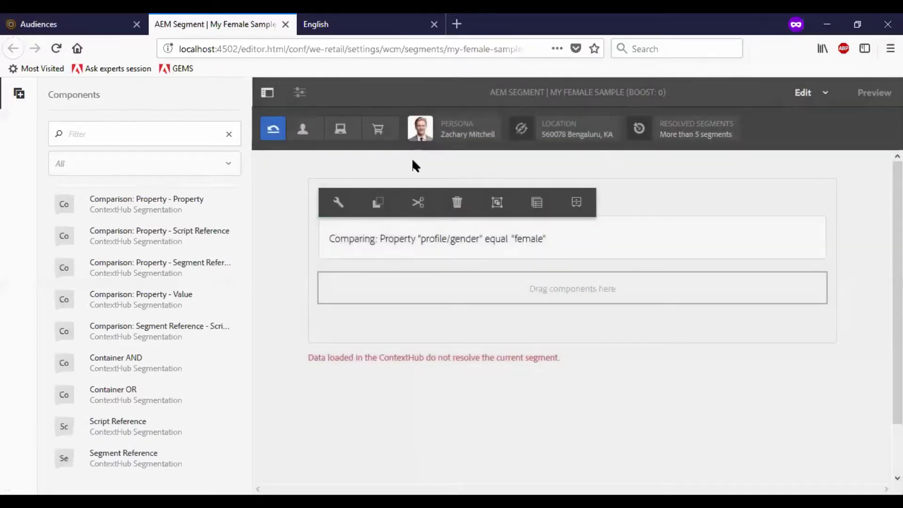
Step: Test the female segment by switching the ContextHub persona to the first female profile and back to the last male profile
left_click(420, 134)
left_click(424, 217)
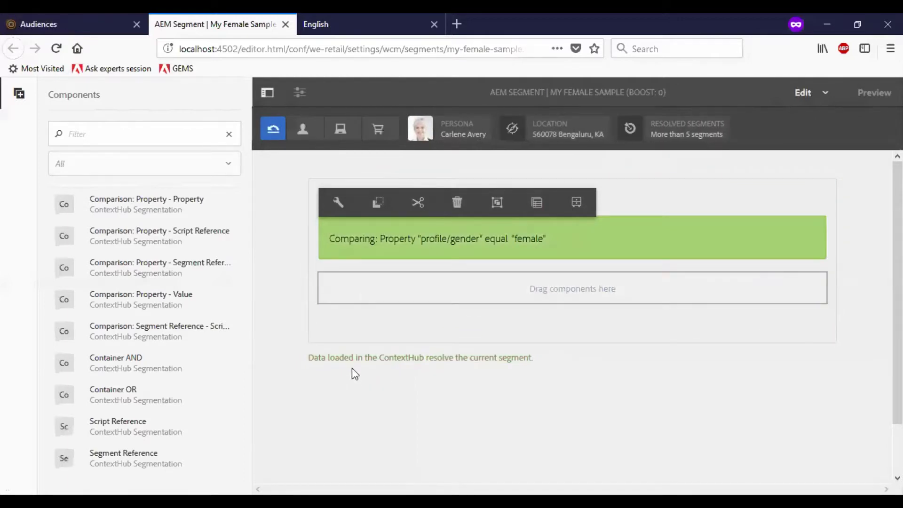
left_click(420, 129)
scroll(414, 186, "down", 3)
scroll(440, 192, "up", 3)
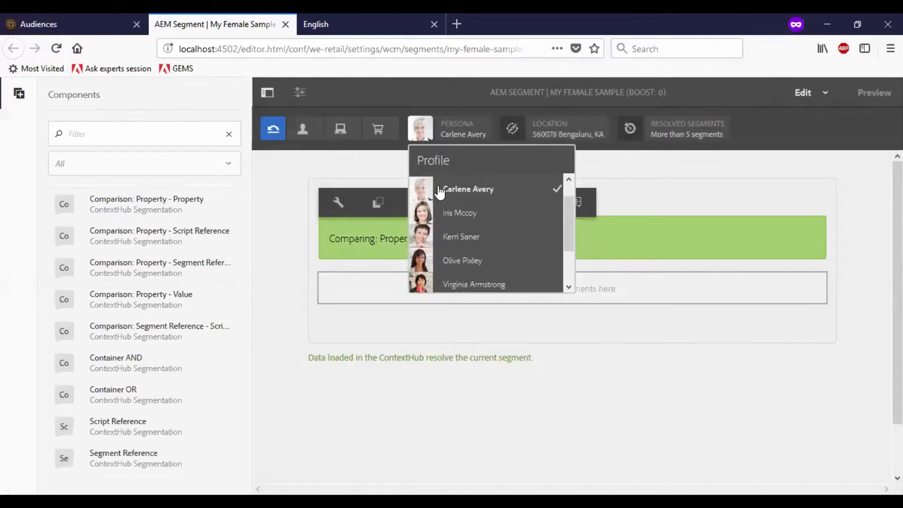
scroll(439, 192, "down", 3)
left_click(425, 281)
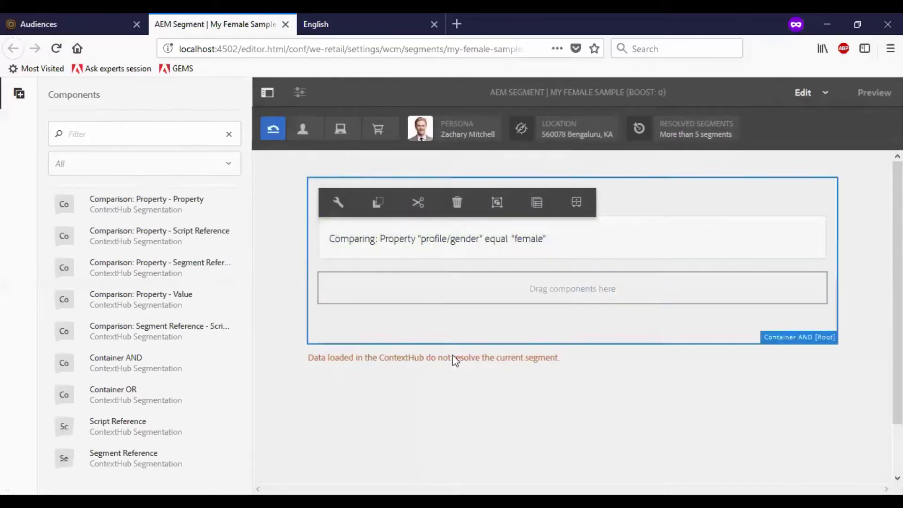
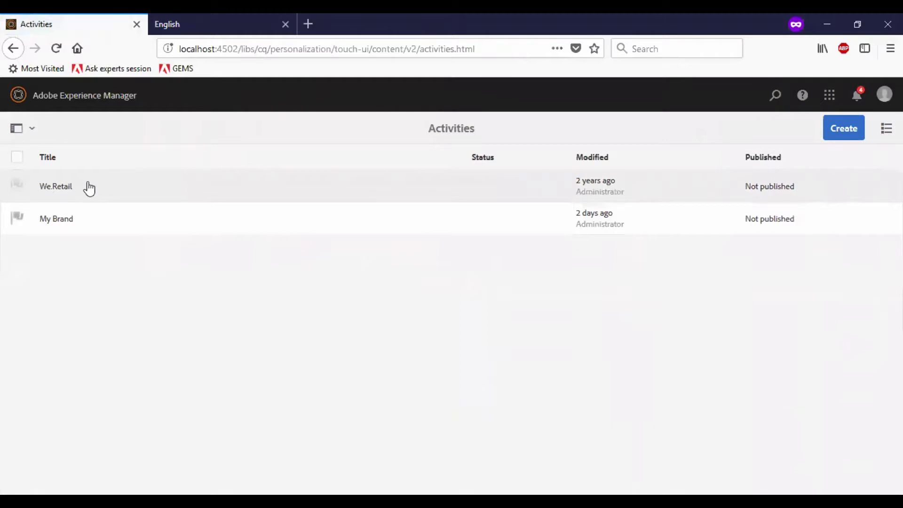
Step: Create a brand titled Sample Brand from the Brand template in the personalization activities and open it
left_click(849, 129)
left_click(805, 161)
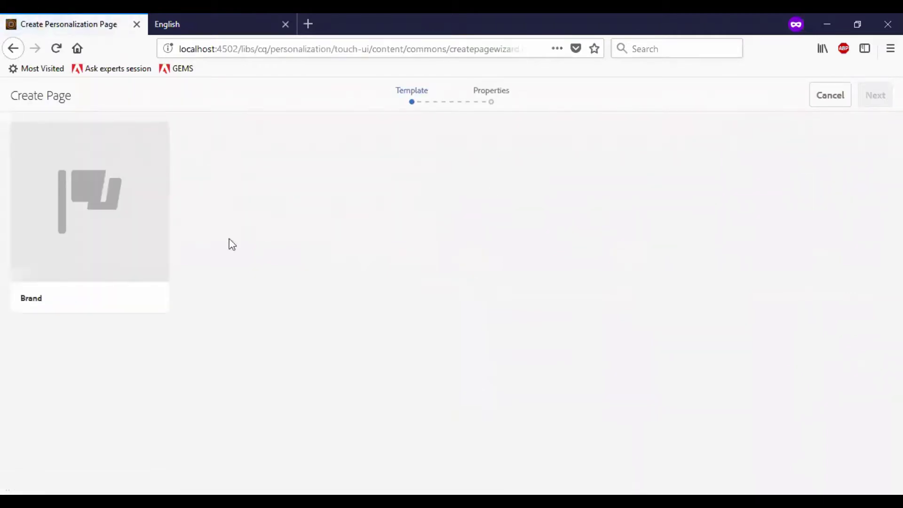
left_click(98, 200)
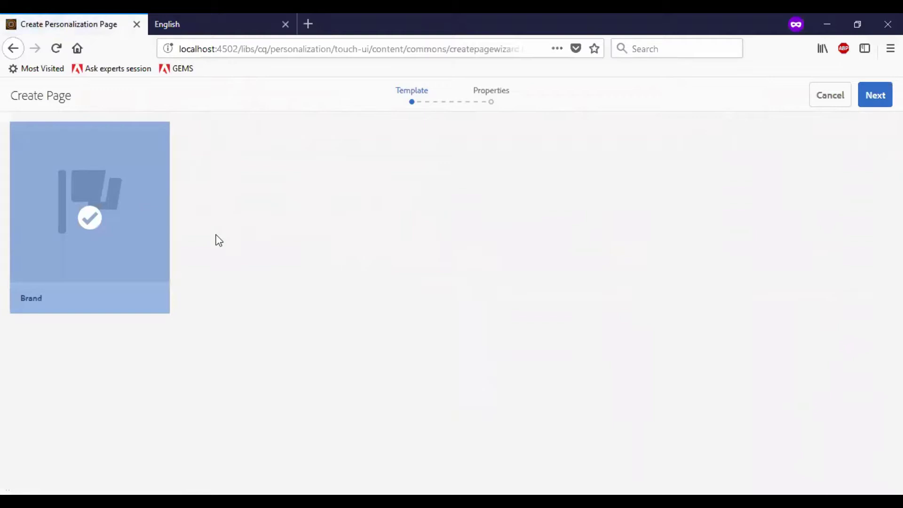
left_click(875, 95)
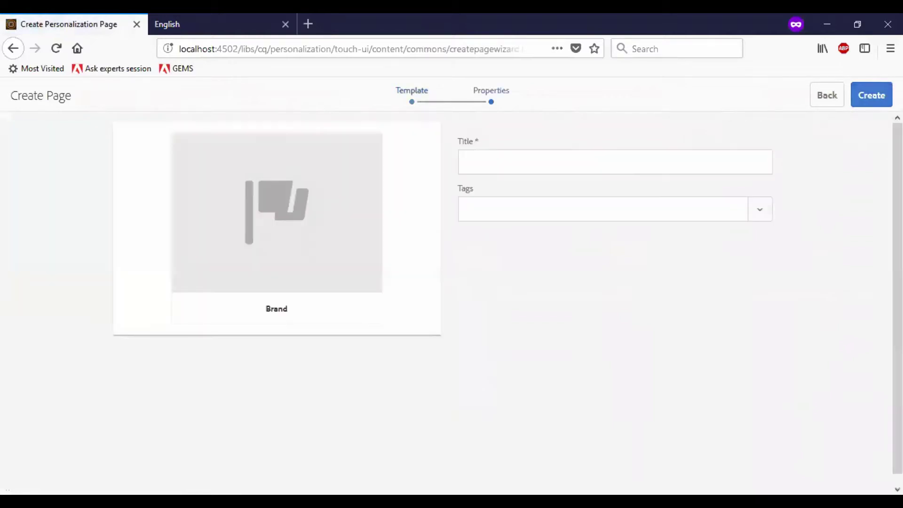
left_click(627, 169)
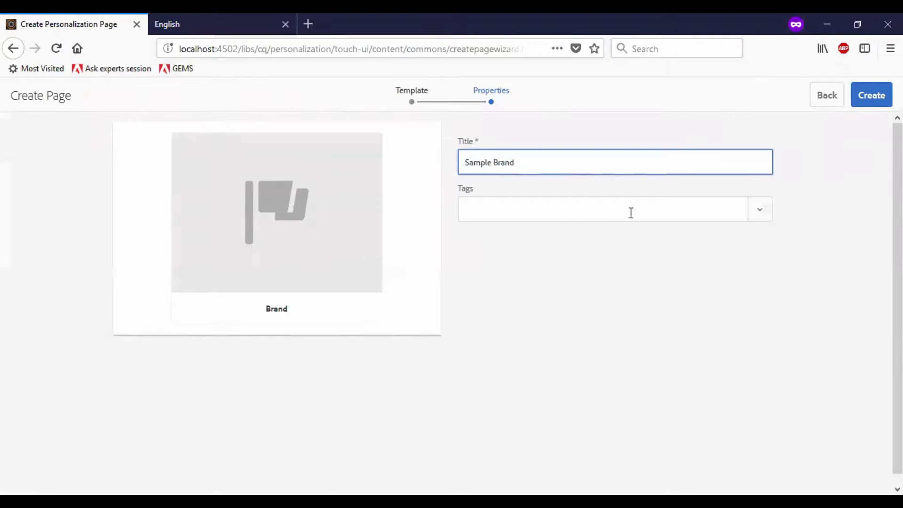
left_click(867, 96)
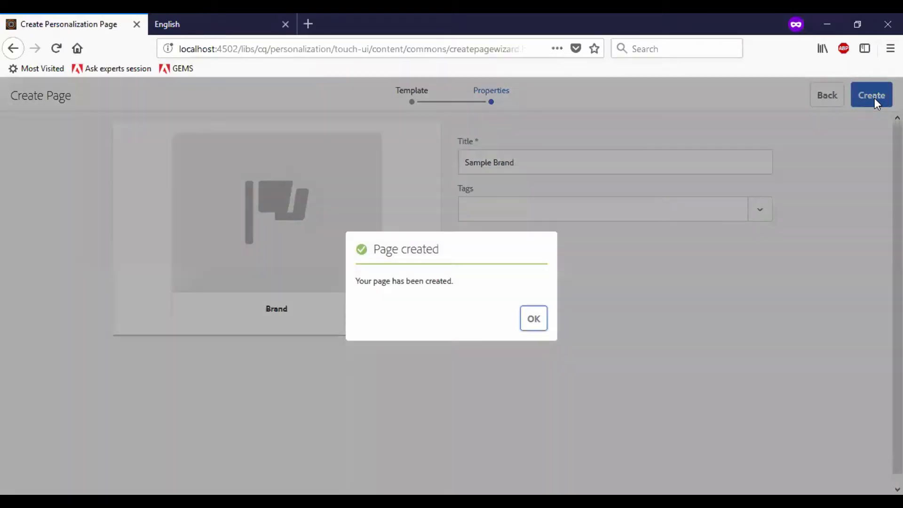
left_click(533, 318)
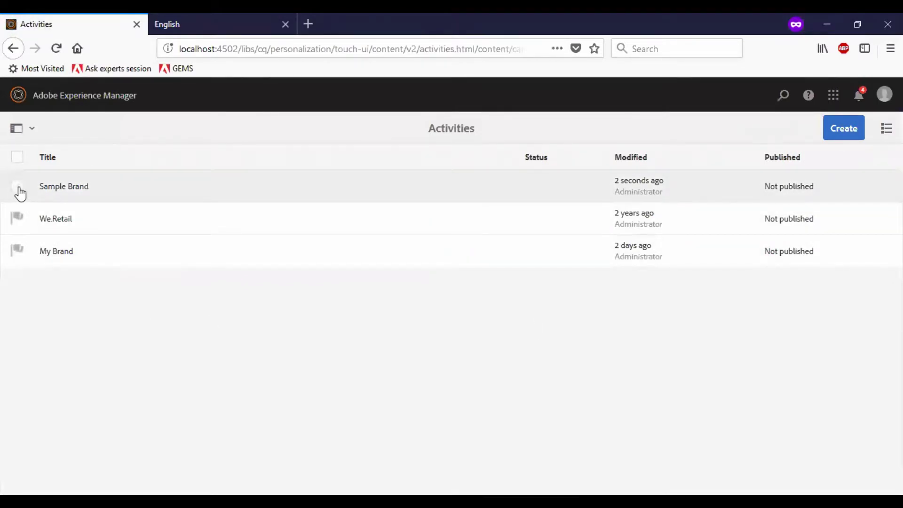
left_click(69, 190)
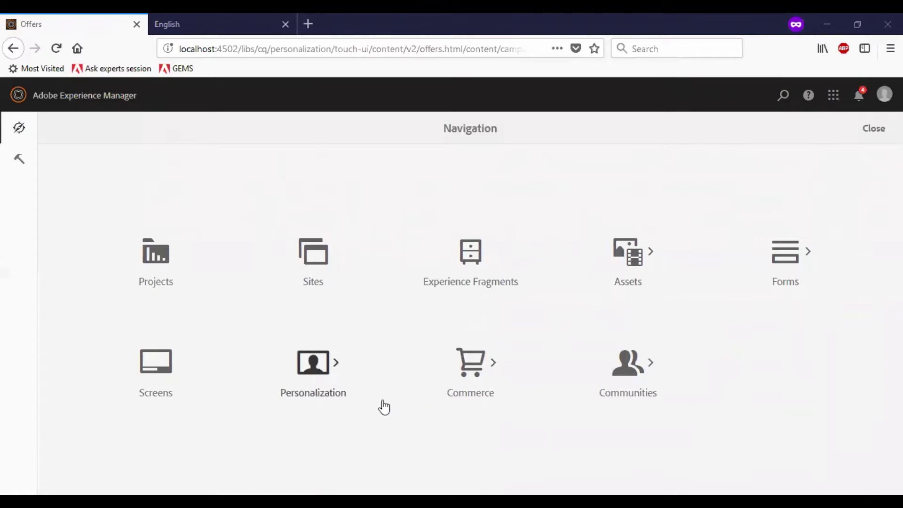
Step: Go to the personalization offers and open the offer library of Sample Brand
left_click(322, 376)
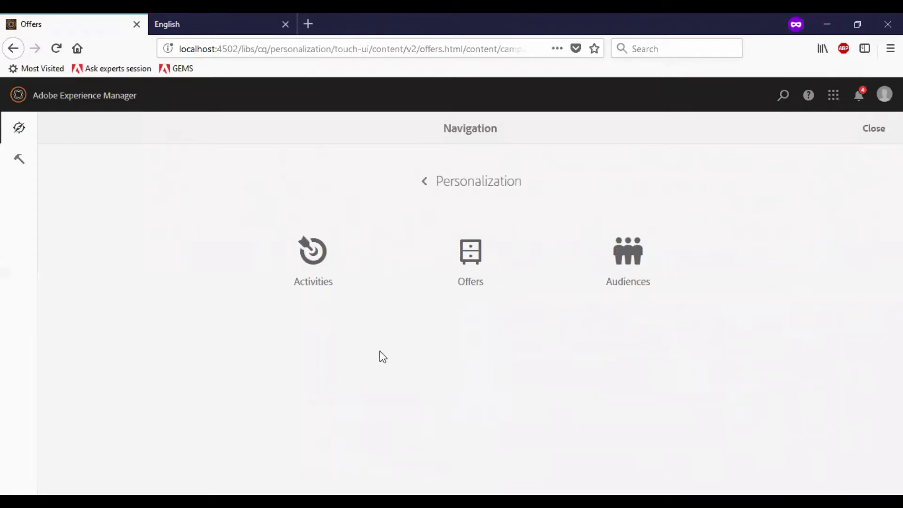
left_click(468, 262)
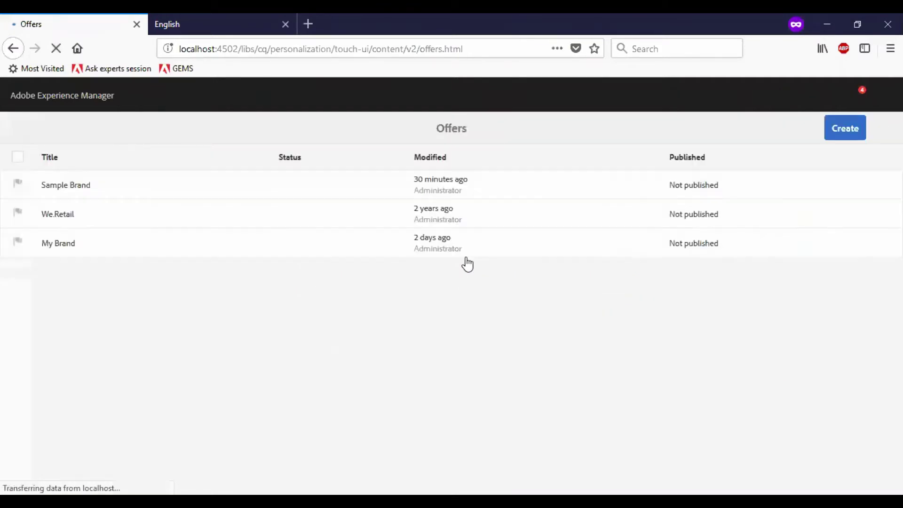
left_click(68, 190)
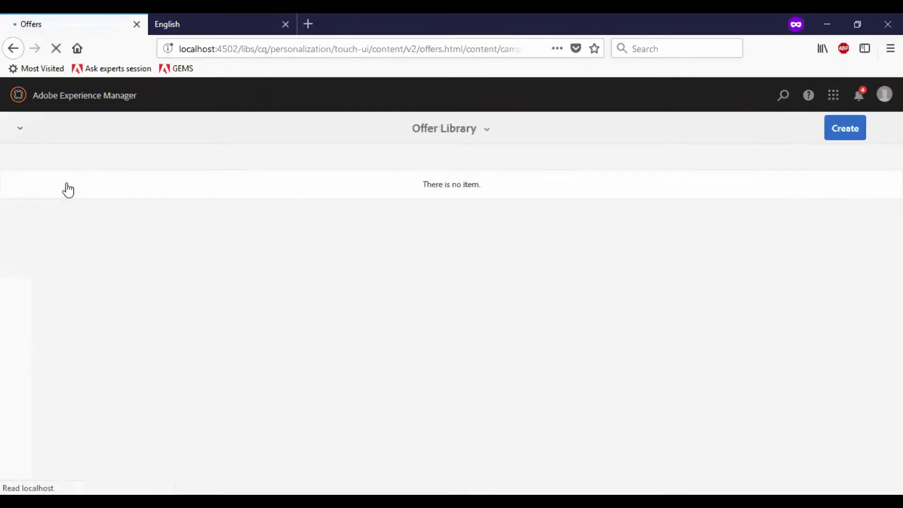
Step: Create an offer titled Male from the Offer Page template in the offer library and open its page
left_click(842, 133)
left_click(784, 165)
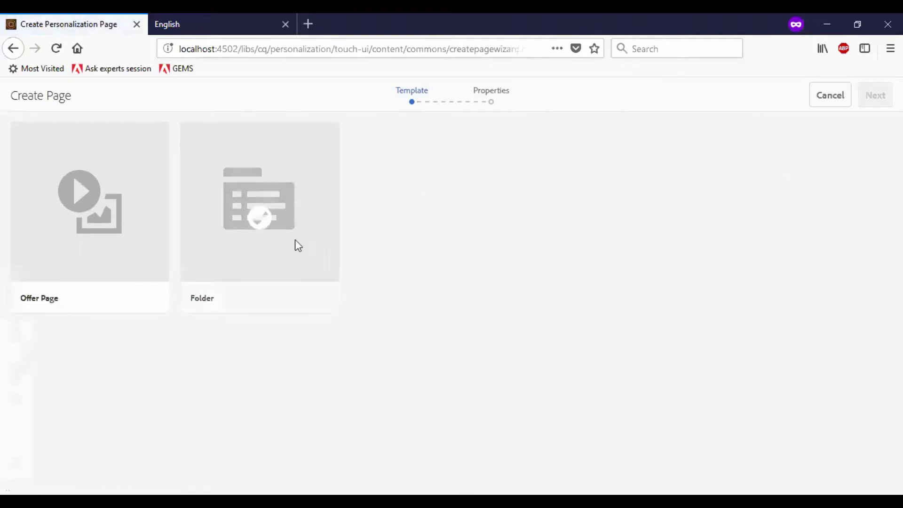
left_click(89, 222)
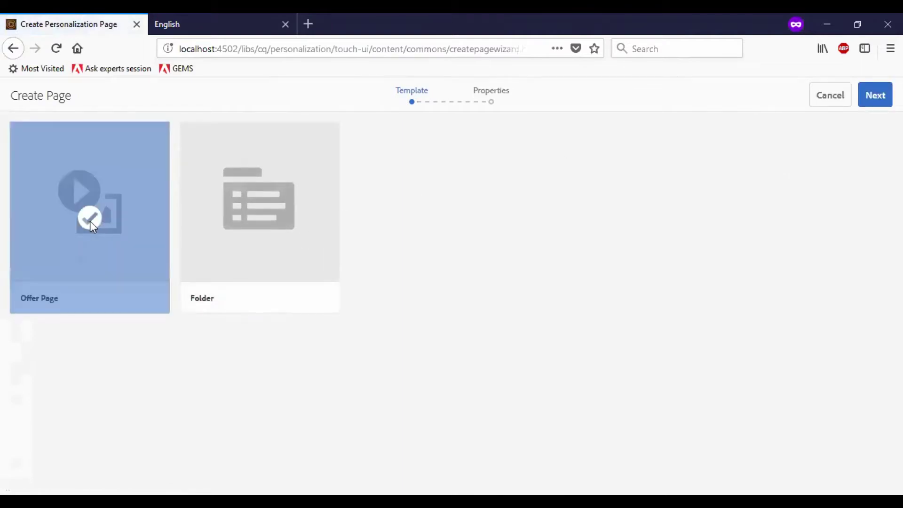
left_click(874, 96)
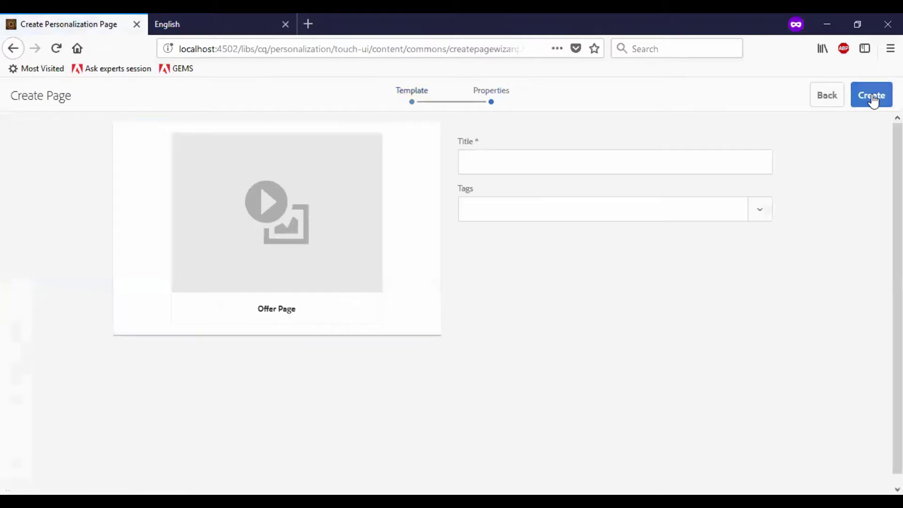
left_click(641, 163)
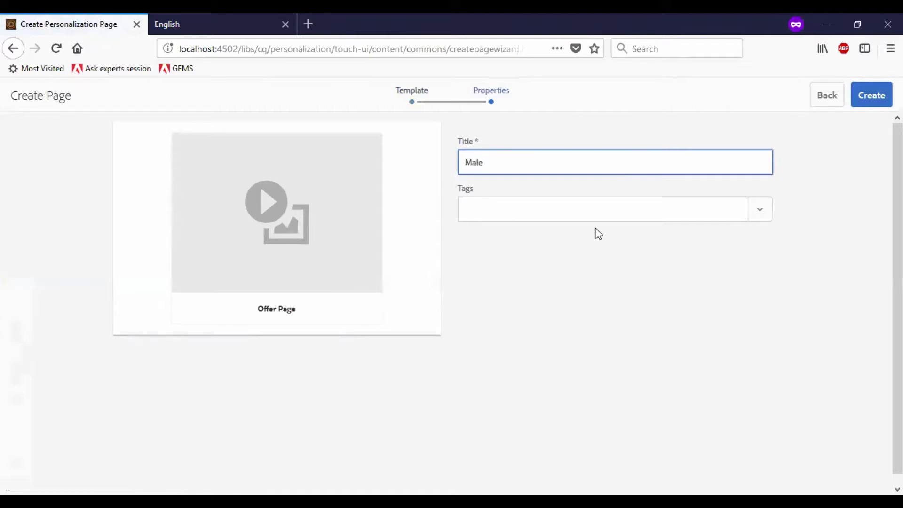
left_click(872, 96)
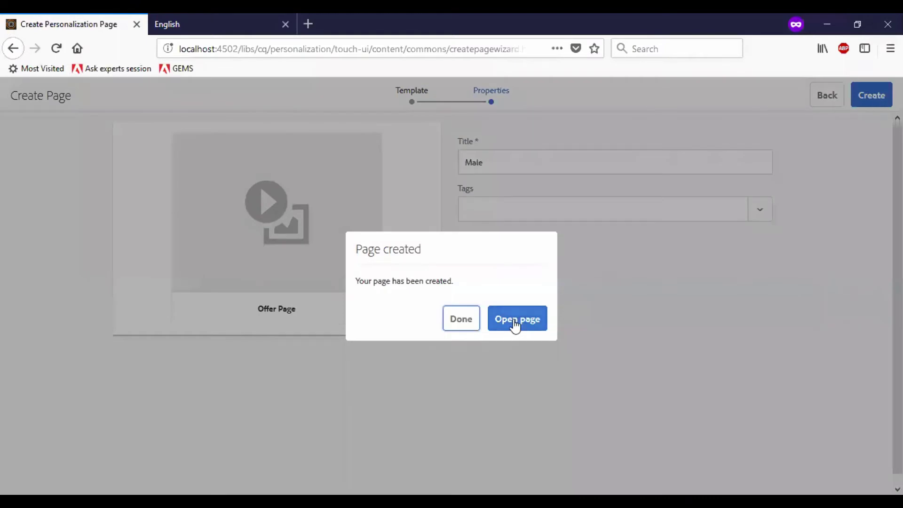
left_click(515, 323)
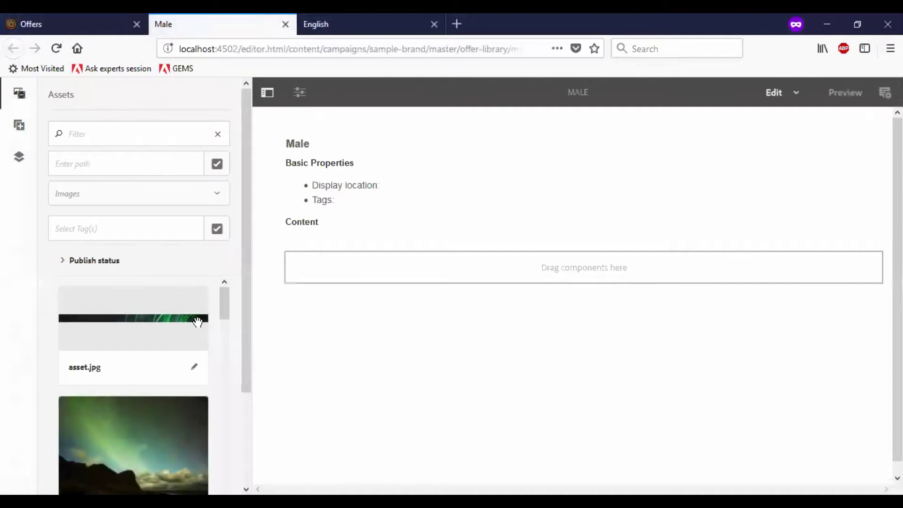
Step: Insert an Image component in the Male offer's content area and fill it with the Coats_men.jpg asset
scroll(197, 323, "down", 5)
scroll(198, 322, "down", 8)
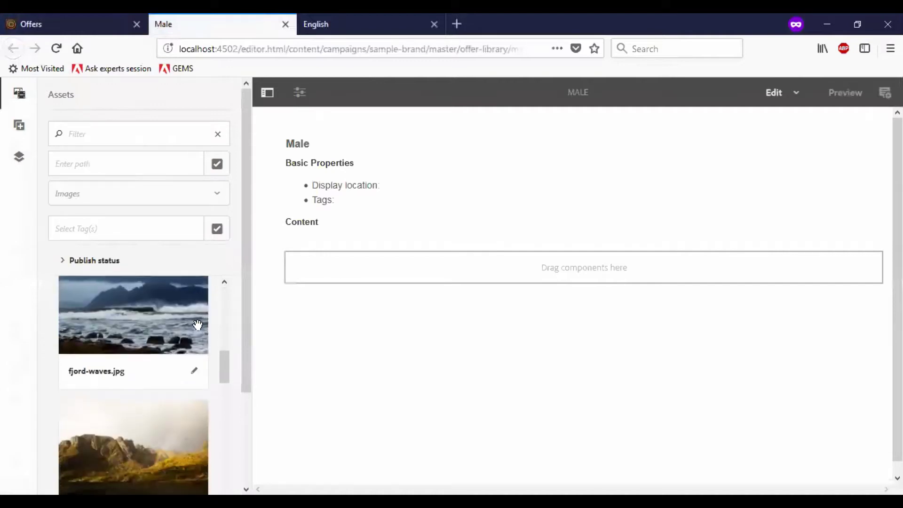
scroll(197, 324, "down", 10)
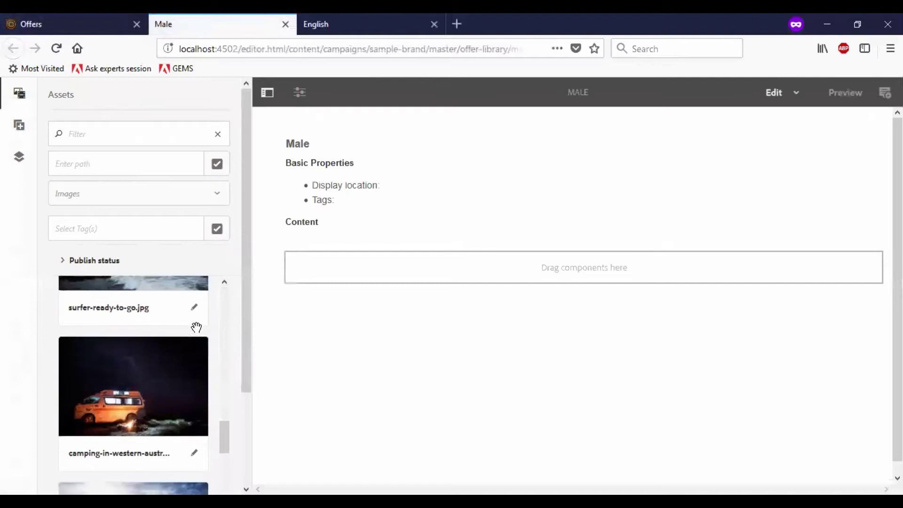
scroll(196, 328, "down", 12)
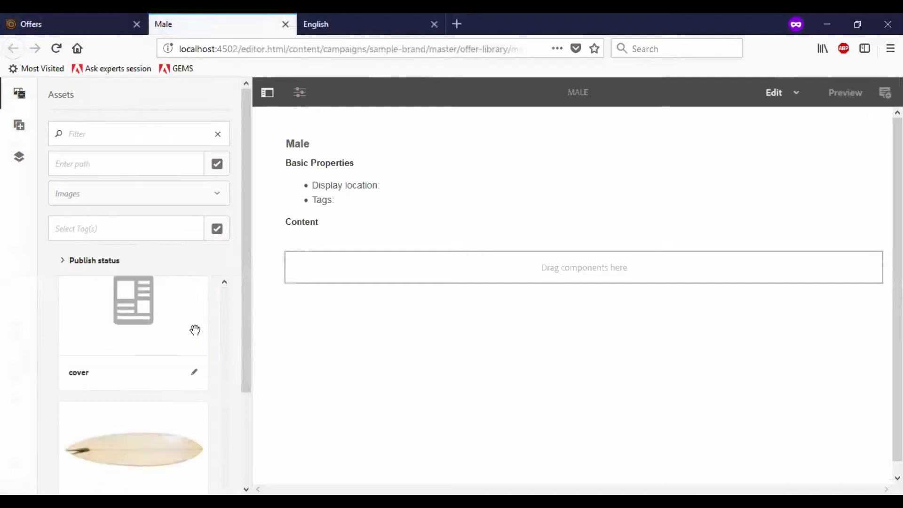
scroll(195, 329, "down", 3)
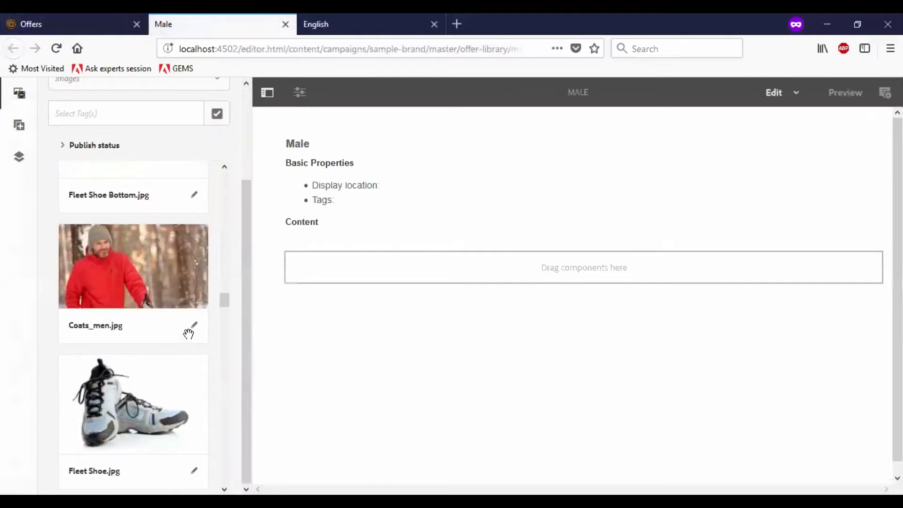
left_click_drag(141, 343, 522, 287)
left_click(520, 277)
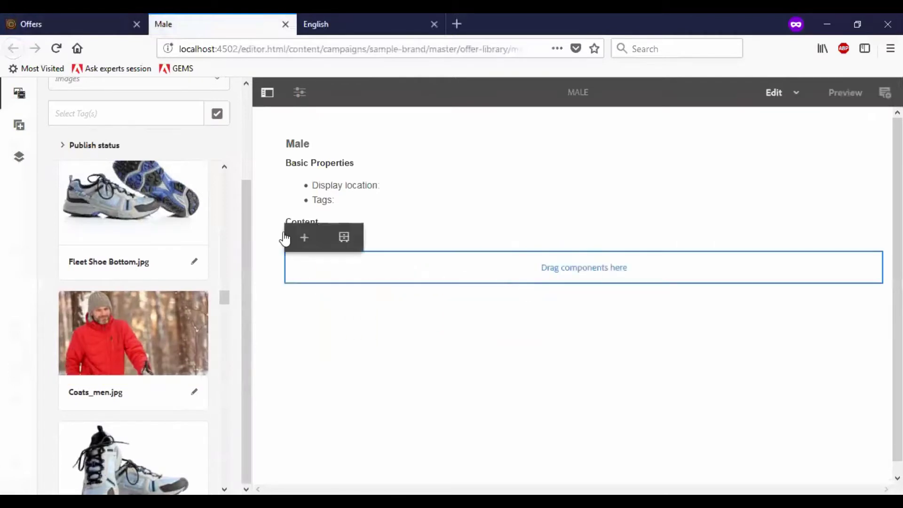
left_click(304, 240)
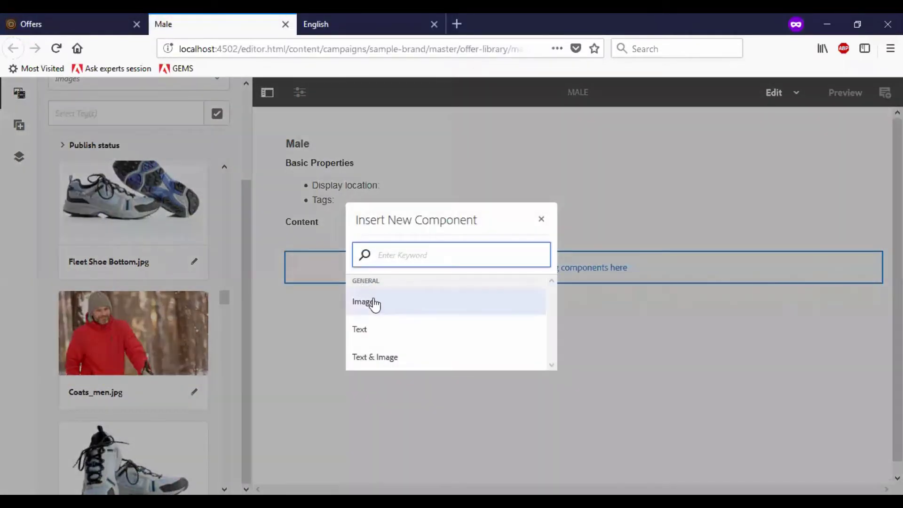
left_click(374, 303)
left_click_drag(455, 306, 553, 273)
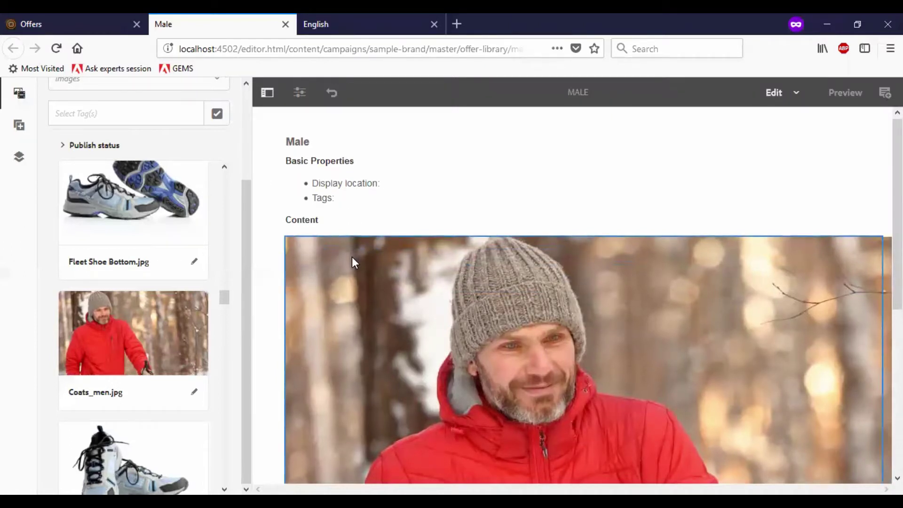
Step: Review the image on the Male offer page and close the page to return to the offer library
scroll(352, 258, "down", 5)
scroll(352, 256, "down", 2)
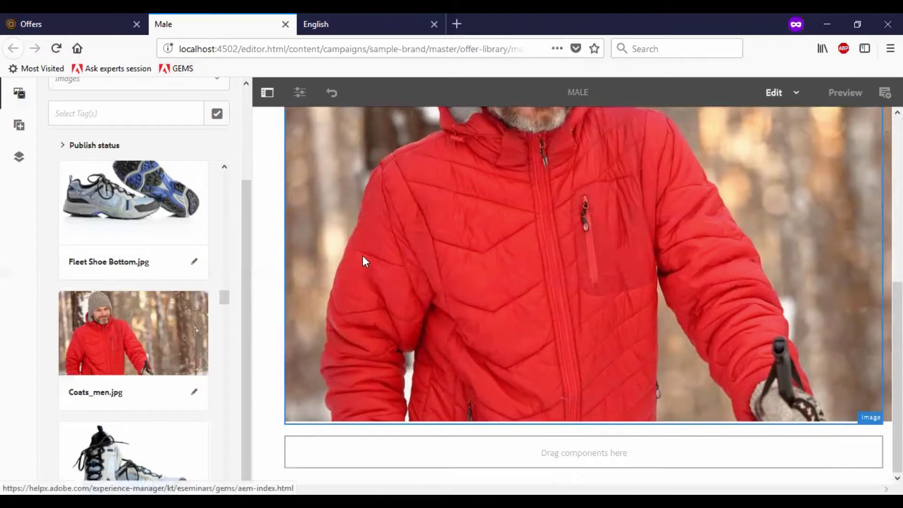
scroll(355, 254, "up", 5)
scroll(348, 224, "up", 1)
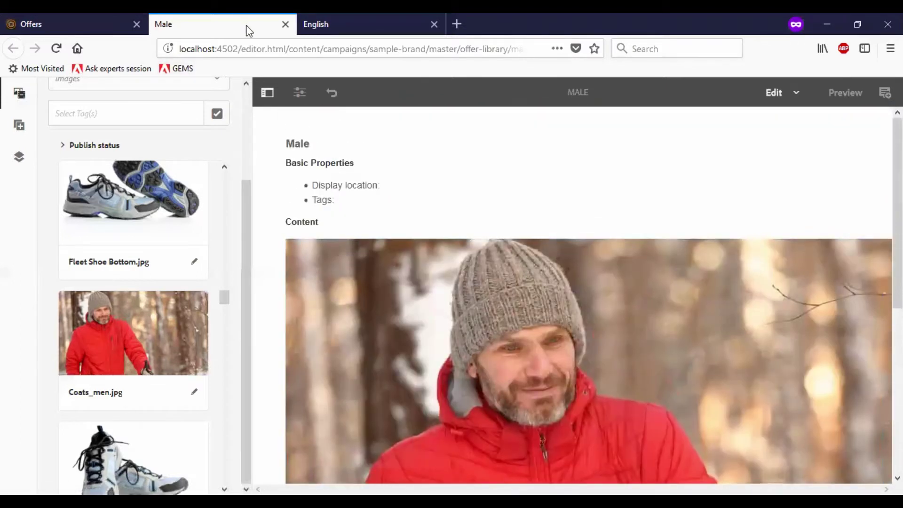
left_click(285, 24)
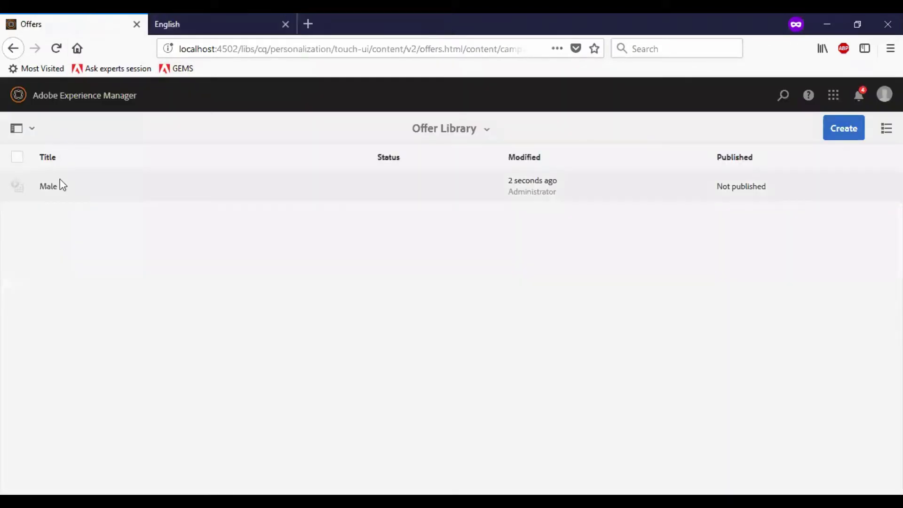
Step: Create a second offer titled Female from the Offer Page template and open its page
left_click(846, 133)
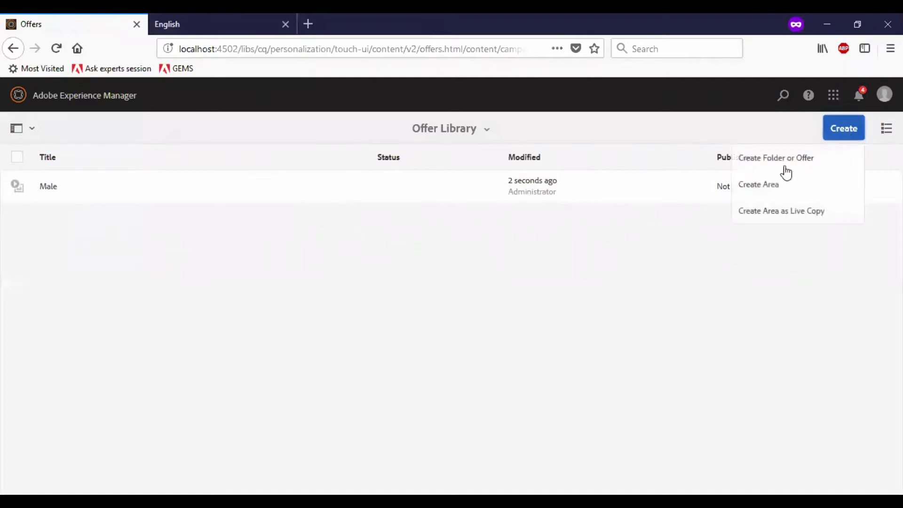
left_click(790, 160)
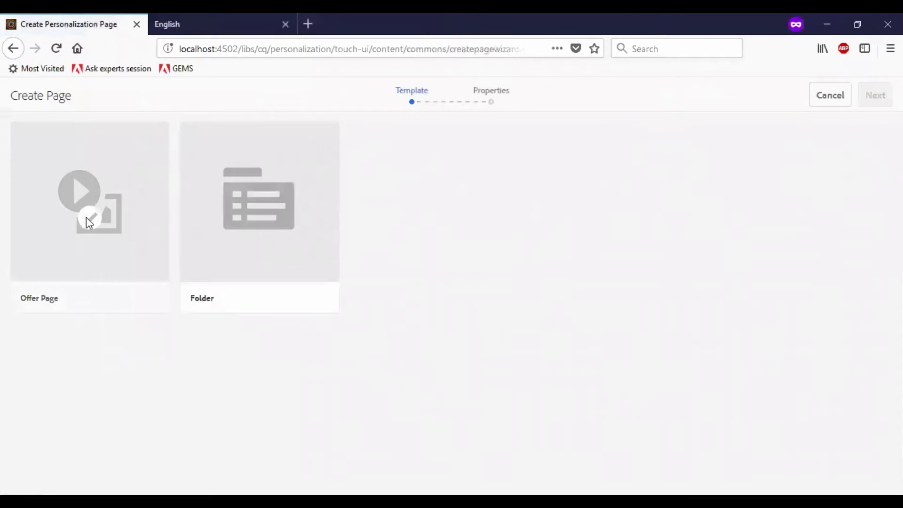
left_click(87, 219)
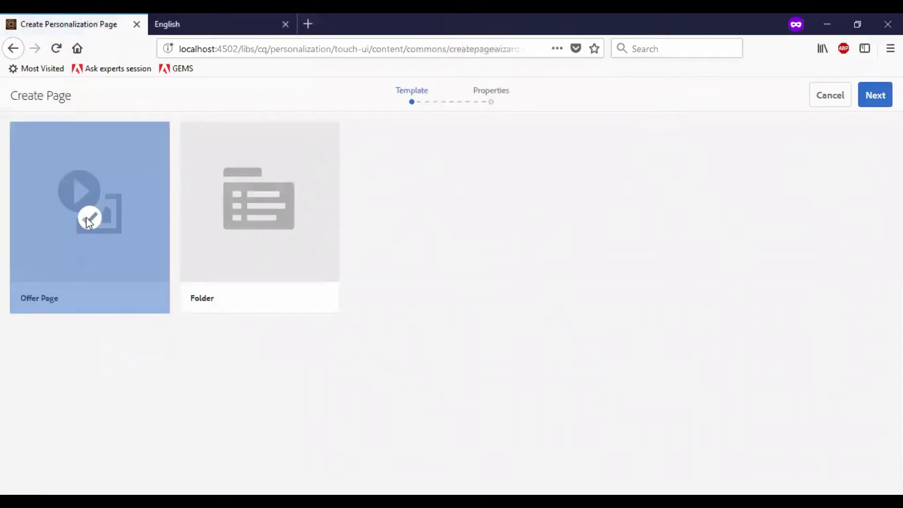
left_click(876, 95)
left_click(624, 163)
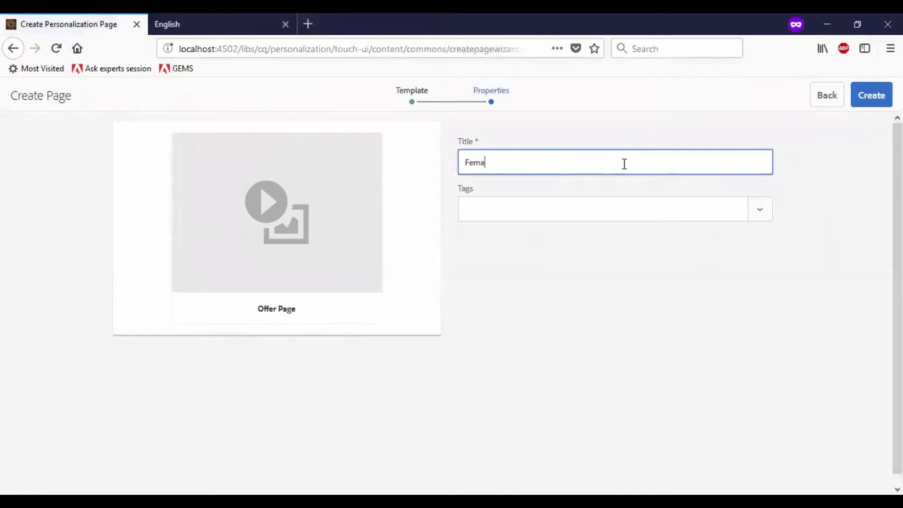
left_click(876, 103)
left_click(513, 325)
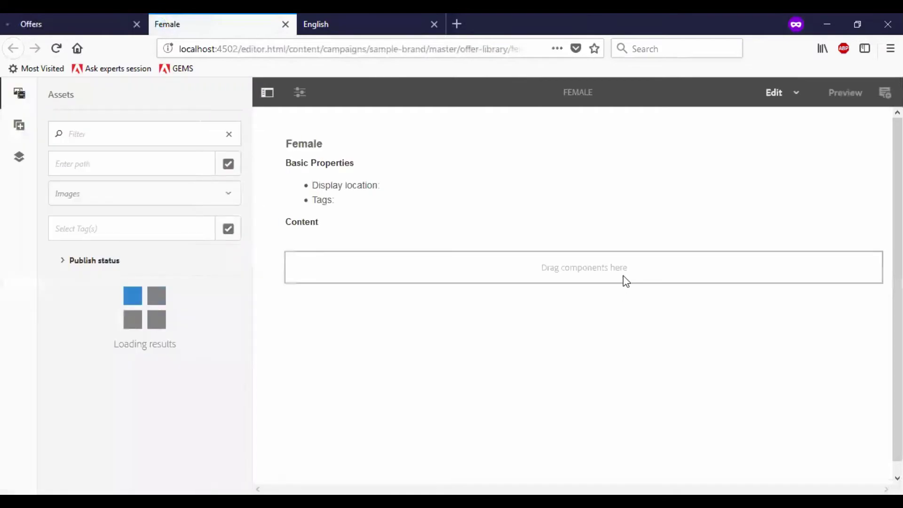
Step: Insert a Text component in the Female offer's content area and enter "This is a female offer" in it
scroll(174, 357, "down", 3)
scroll(174, 357, "down", 4)
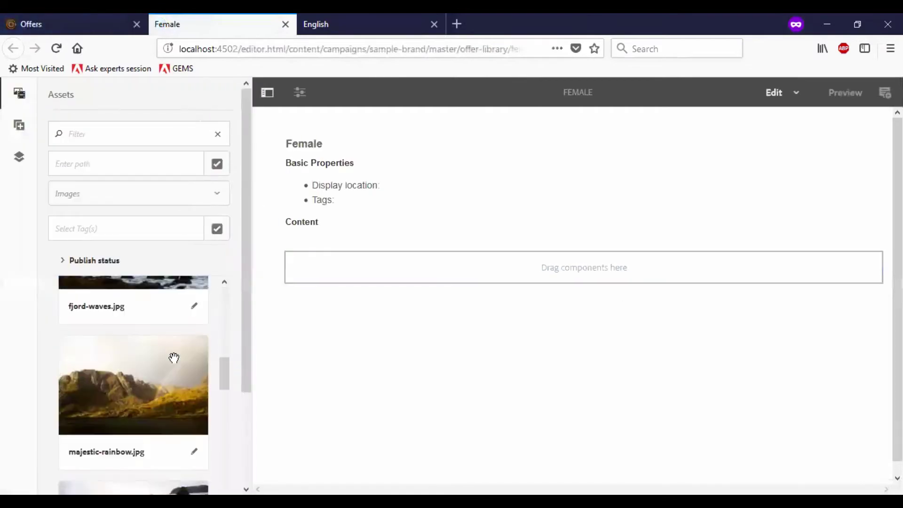
left_click(430, 272)
left_click(304, 235)
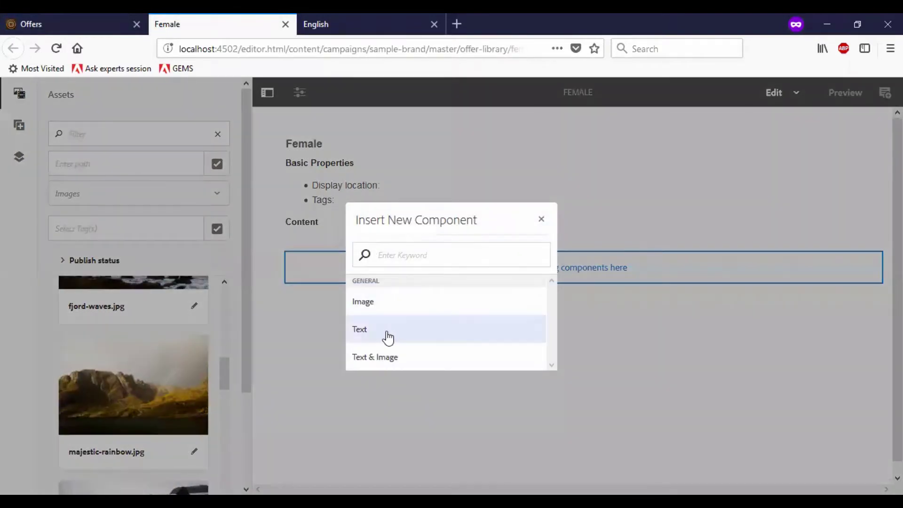
left_click(386, 336)
double_click(483, 261)
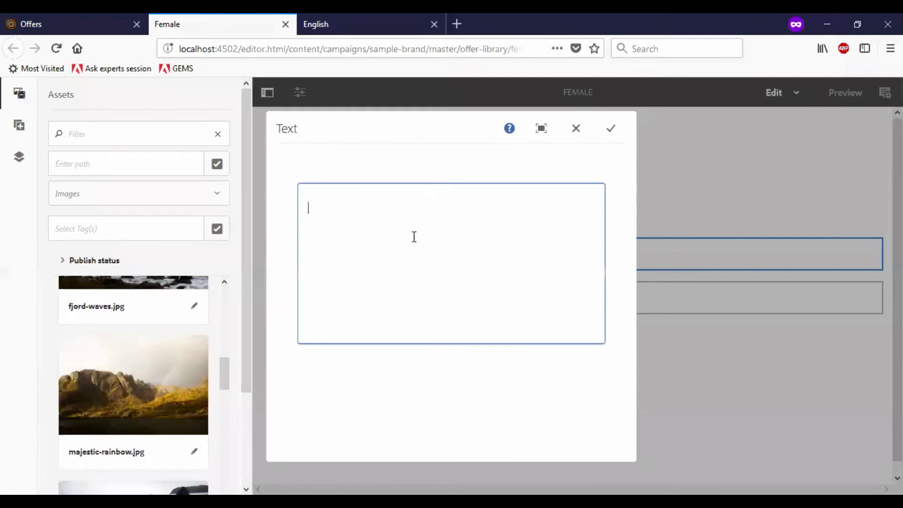
type("This is a female offer")
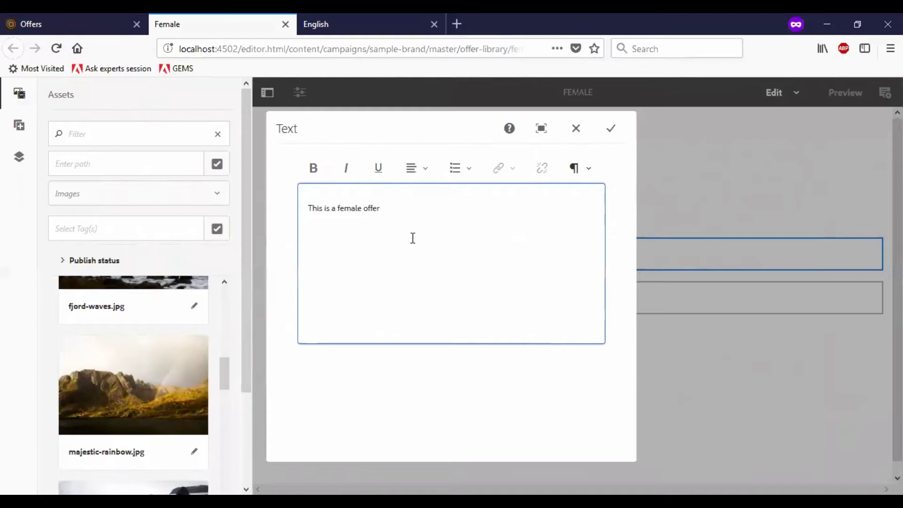
left_click(611, 128)
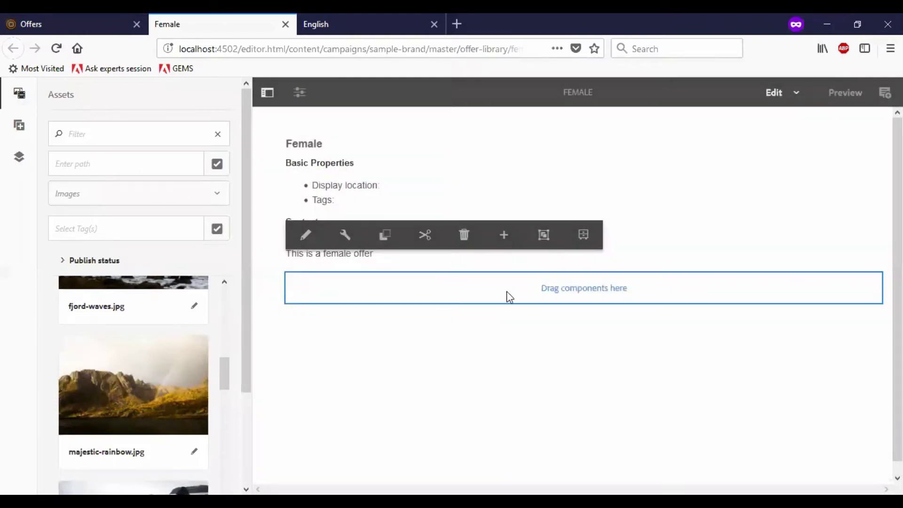
Step: Insert an Image component below the text on the Female offer page
left_click(458, 293)
left_click(302, 259)
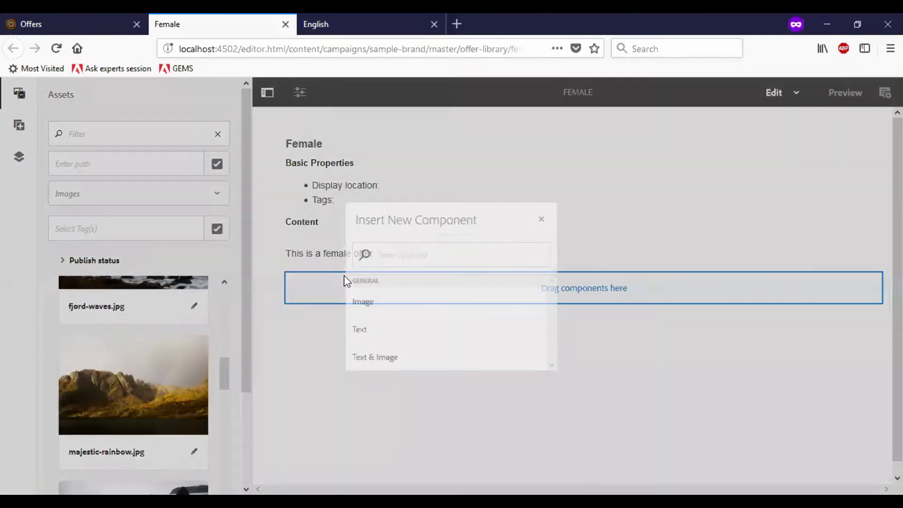
left_click(385, 303)
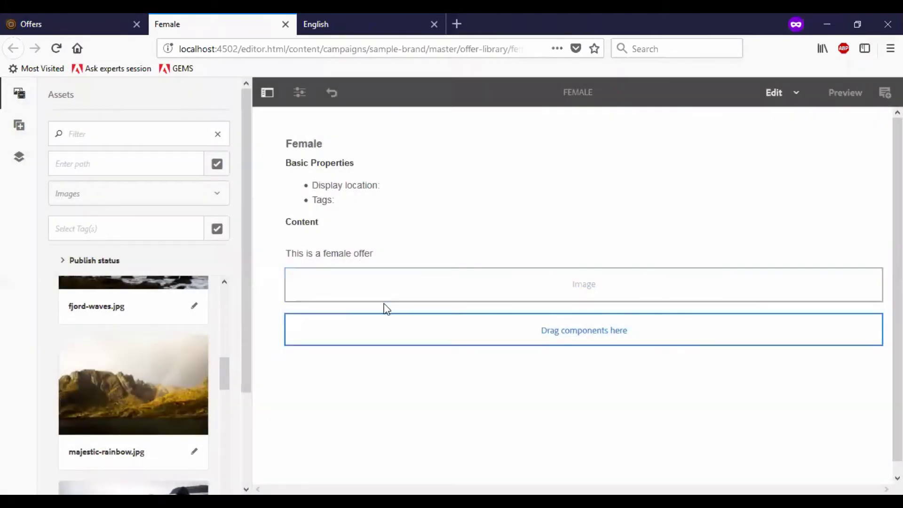
Step: Find Coats_women.jpg in the image assets, place it in the empty Image component and review the Female offer's text and image
scroll(182, 379, "down", 6)
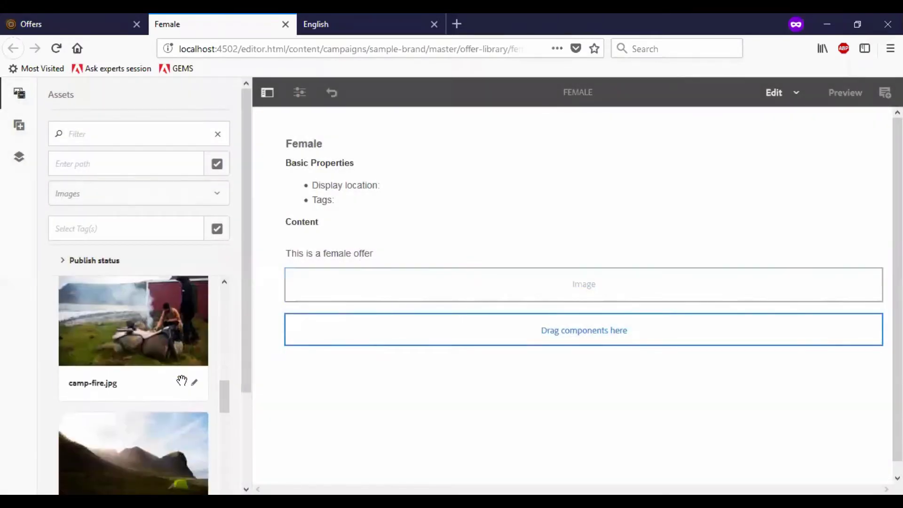
scroll(181, 380, "down", 6)
scroll(184, 443, "down", 8)
scroll(172, 390, "down", 8)
scroll(175, 374, "down", 8)
scroll(175, 374, "down", 8)
scroll(175, 375, "down", 8)
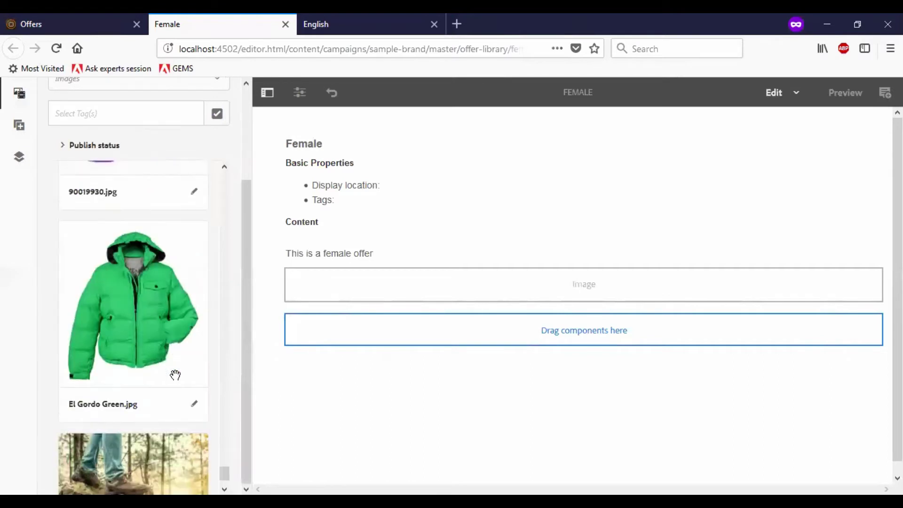
scroll(175, 375, "down", 6)
scroll(175, 375, "down", 8)
scroll(175, 374, "down", 8)
scroll(175, 377, "down", 6)
scroll(175, 378, "down", 5)
scroll(175, 377, "down", 5)
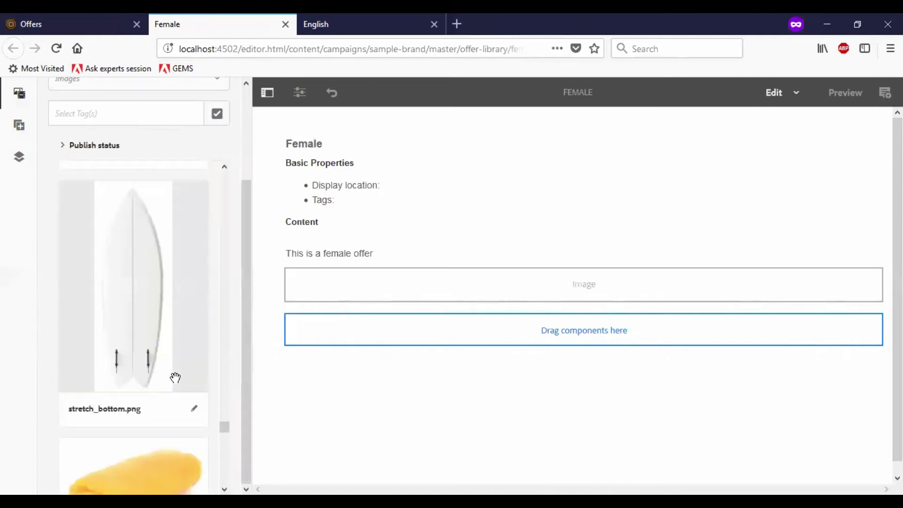
left_click_drag(175, 377, 570, 331)
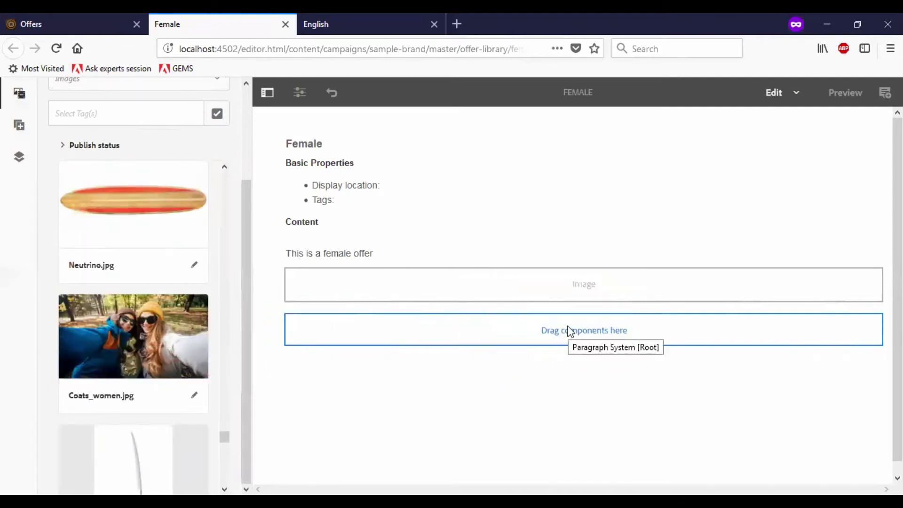
left_click_drag(171, 343, 580, 279)
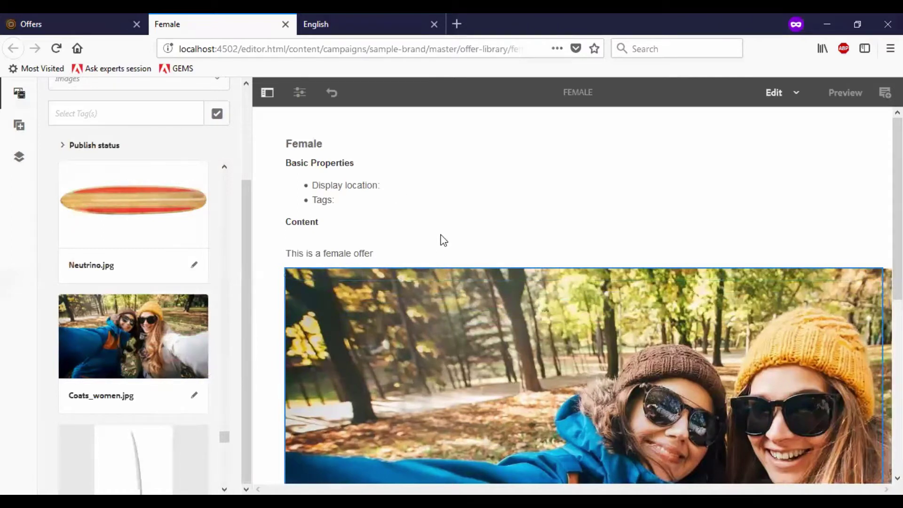
scroll(349, 190, "down", 3)
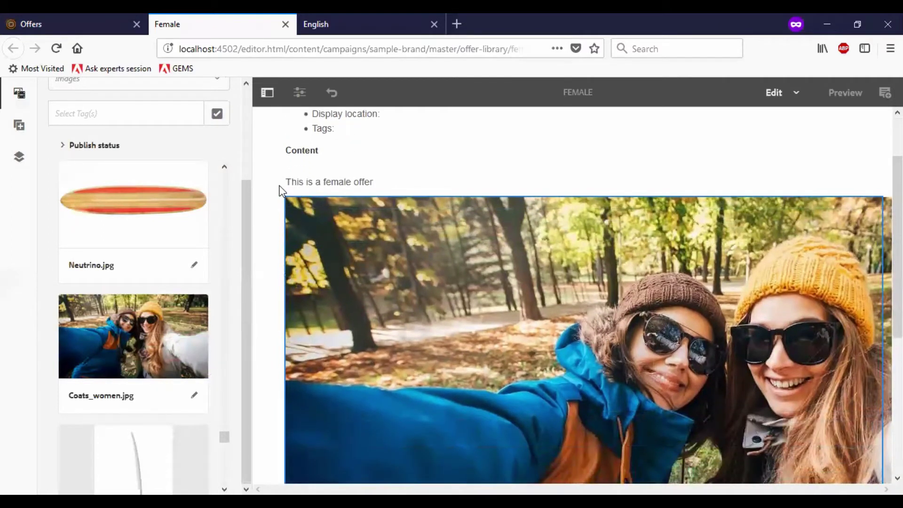
left_click(290, 179)
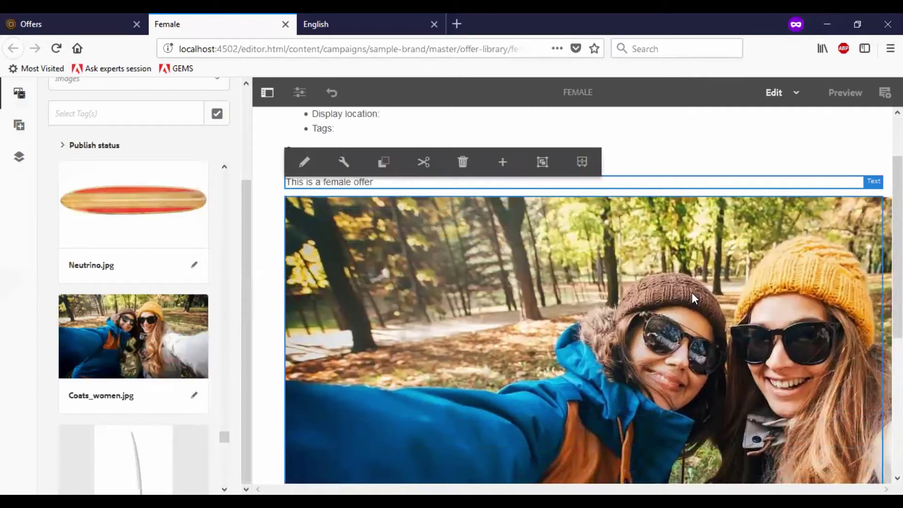
Step: Reload the English We.Retail page and place surfer-wave-01.jpg in the empty Image component below the Join Our Community section
left_click(606, 346)
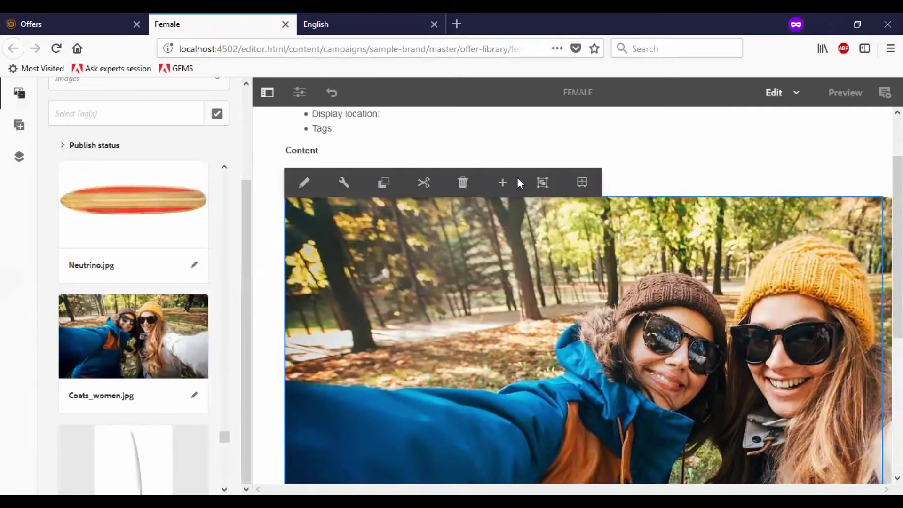
left_click(75, 18)
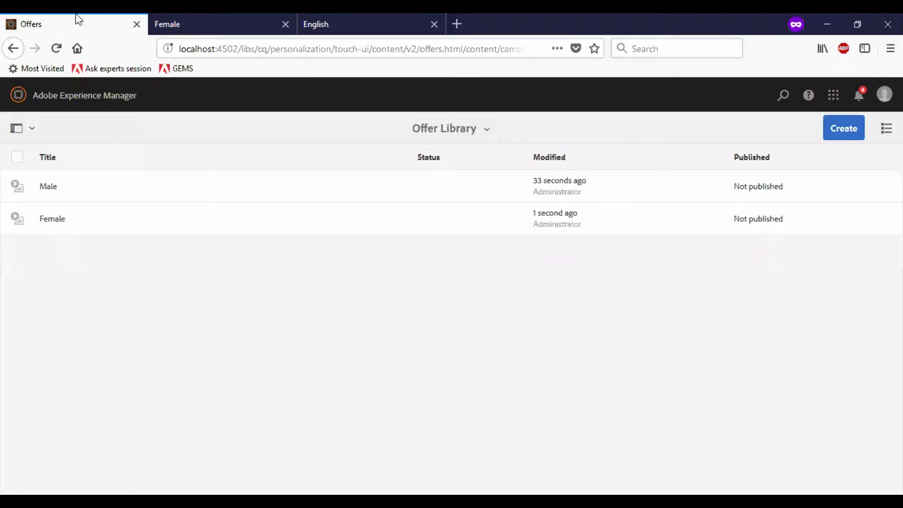
left_click(357, 15)
left_click(56, 48)
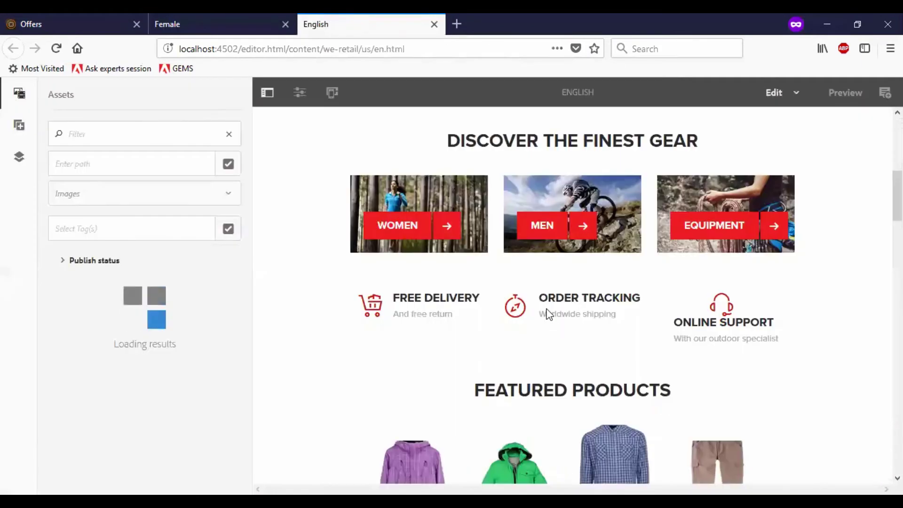
scroll(550, 294, "up", 5)
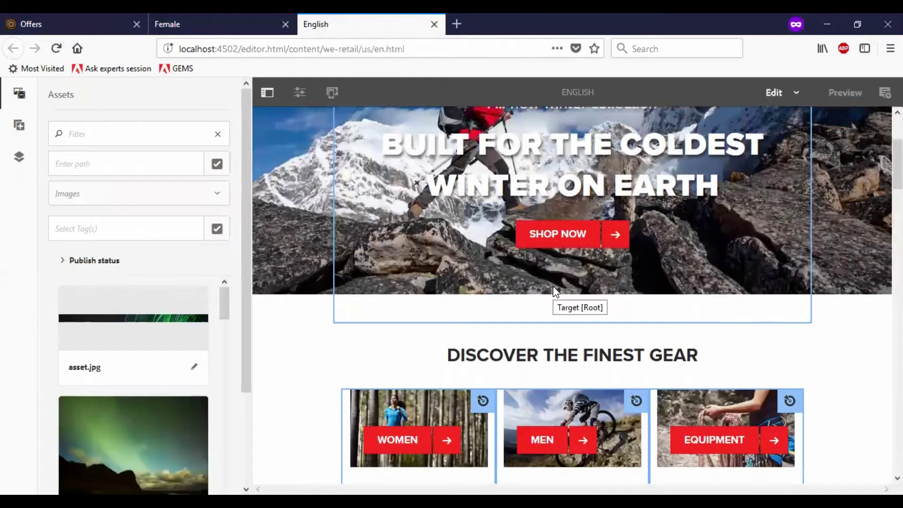
scroll(555, 291, "down", 15)
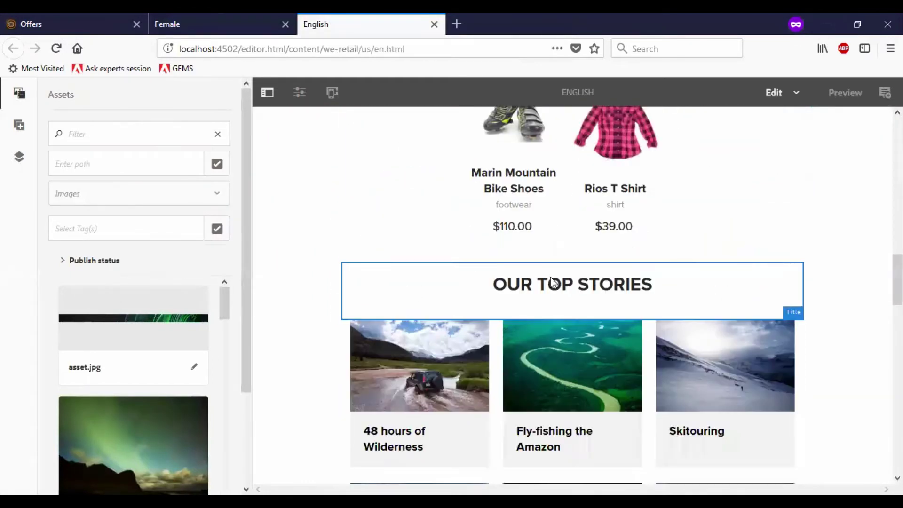
scroll(550, 278, "down", 20)
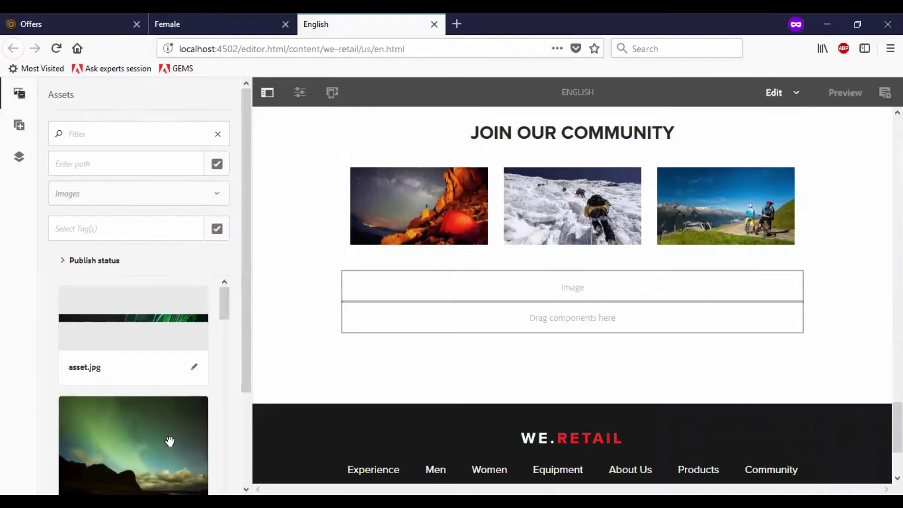
scroll(141, 346, "down", 3)
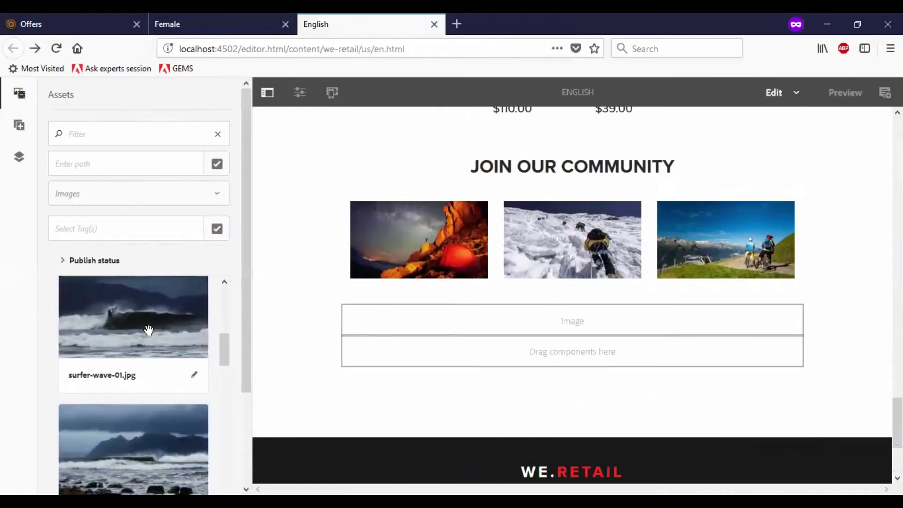
left_click_drag(144, 327, 465, 328)
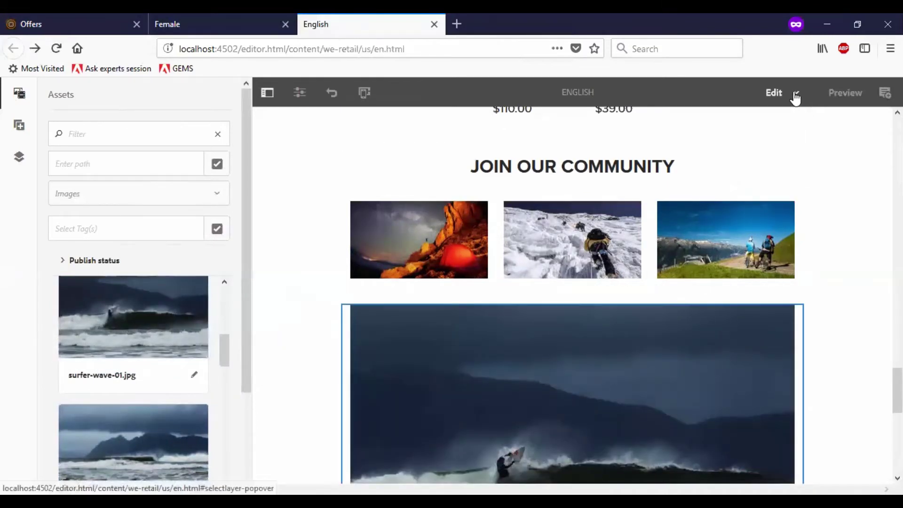
scroll(682, 314, "down", 3)
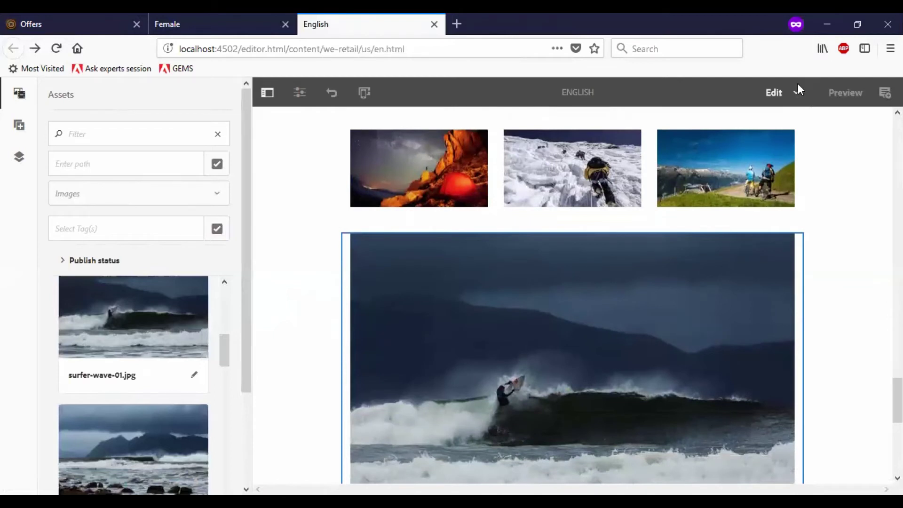
Step: Switch the English page to Targeting mode and choose Sample Brand as the brand, keeping TestActivity as the activity
left_click(797, 93)
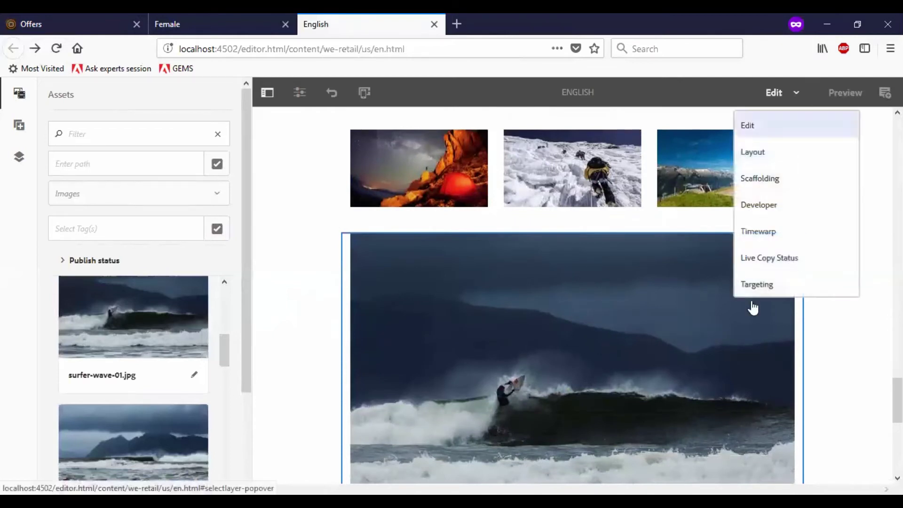
left_click(757, 284)
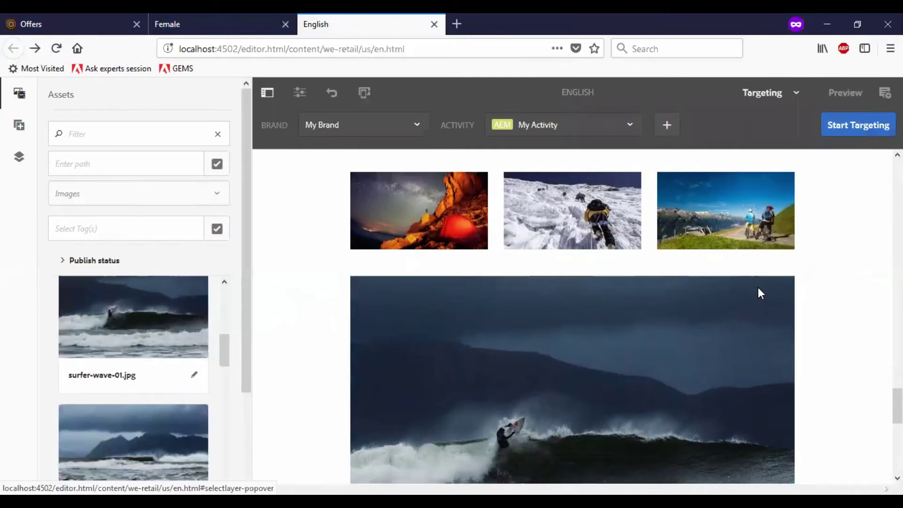
left_click(421, 127)
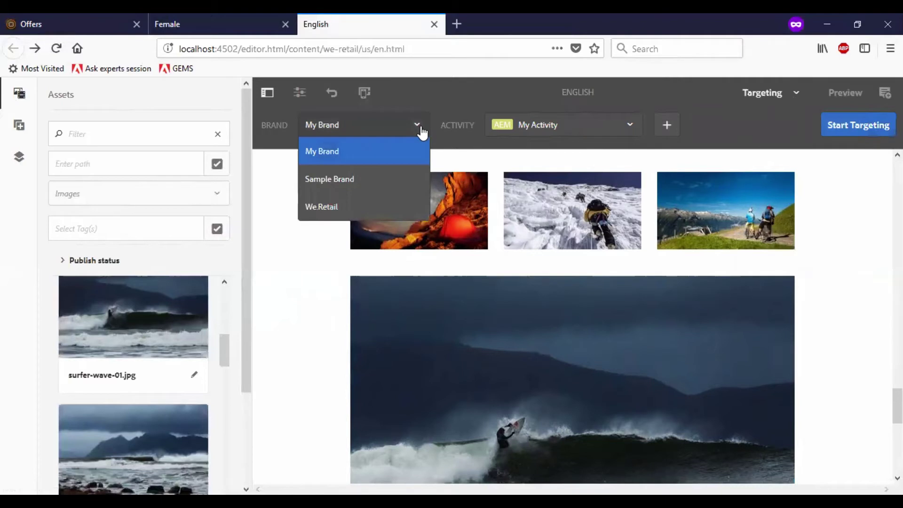
left_click(421, 127)
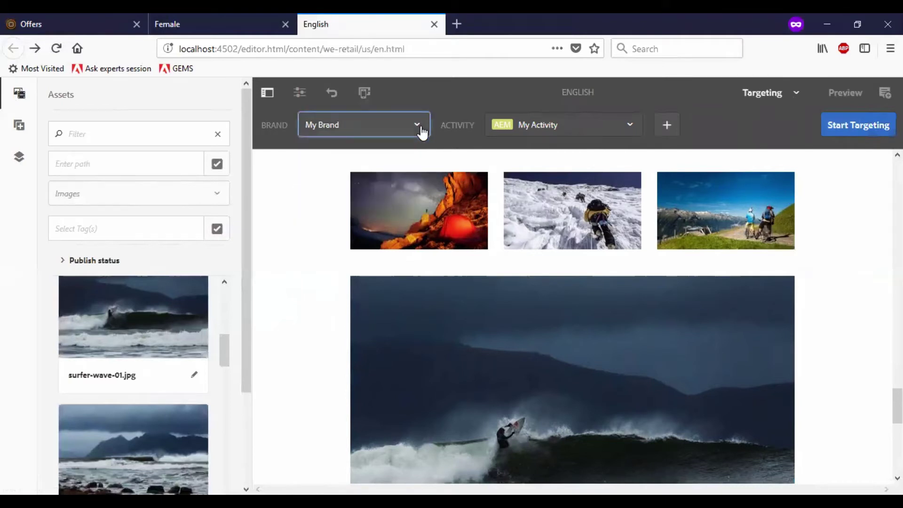
left_click(421, 127)
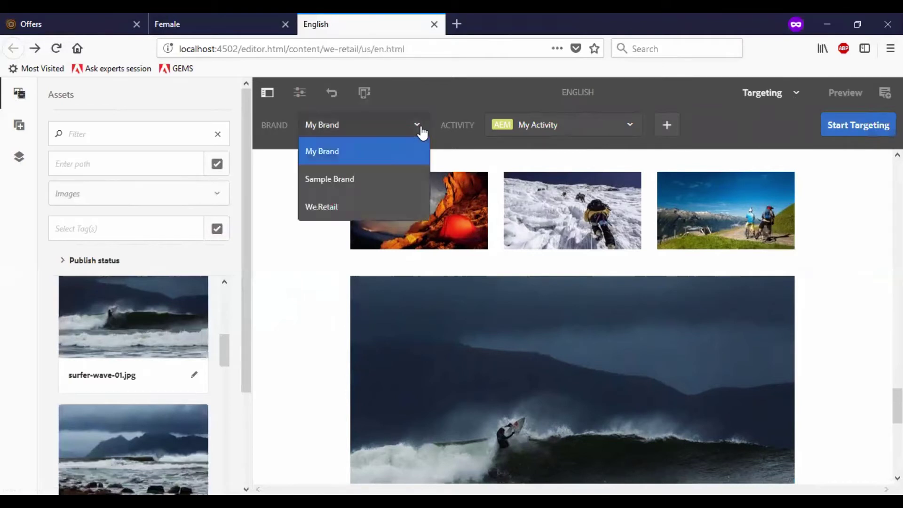
left_click(383, 179)
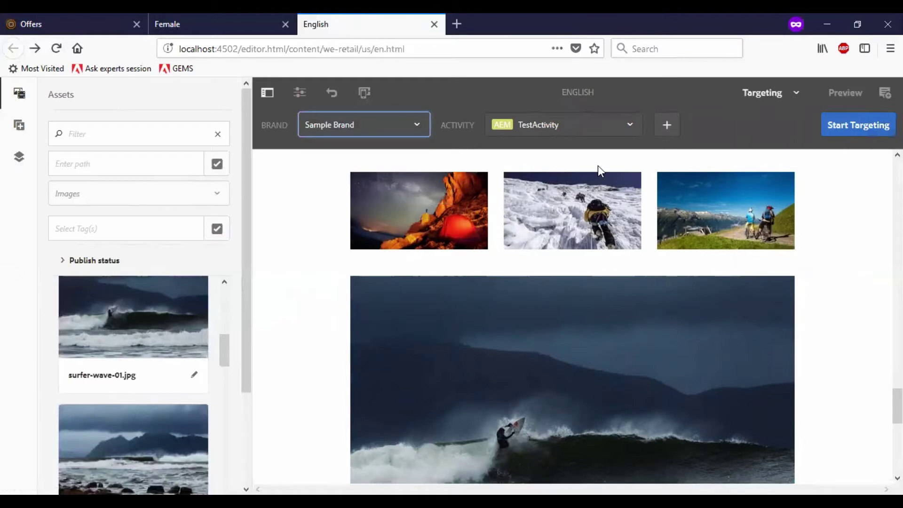
left_click(629, 136)
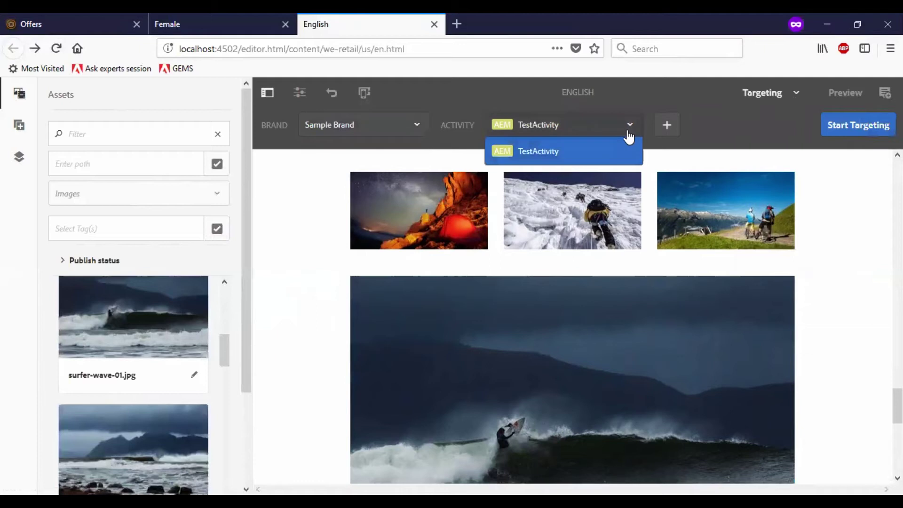
left_click(629, 136)
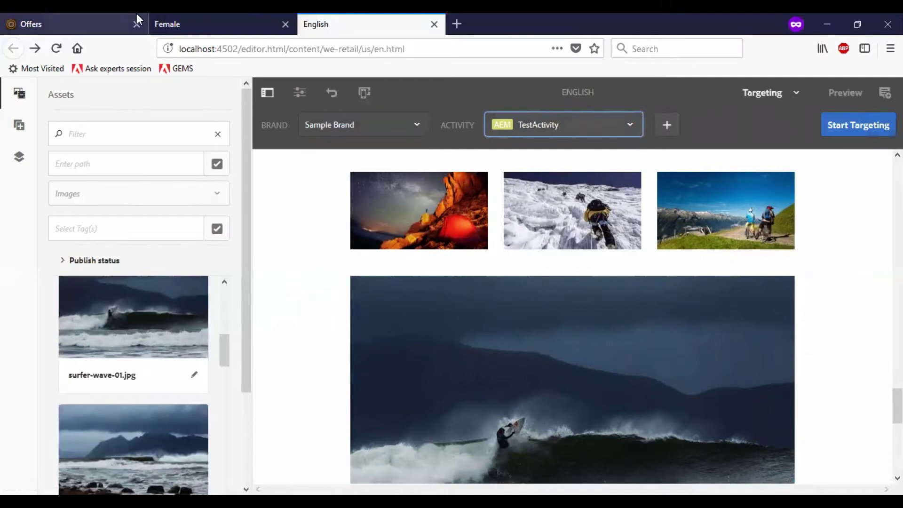
Step: Check which brand and area the offer library belongs to, and return to the English page
left_click(103, 17)
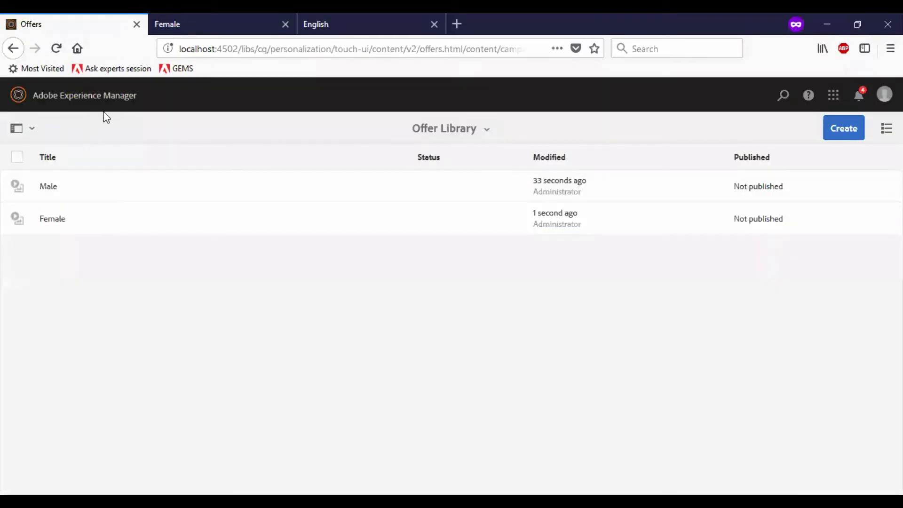
left_click(467, 135)
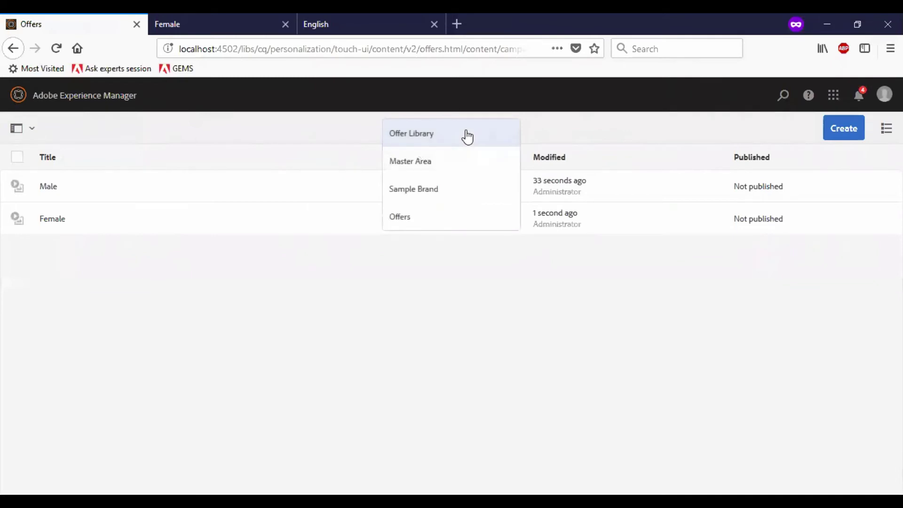
left_click(467, 136)
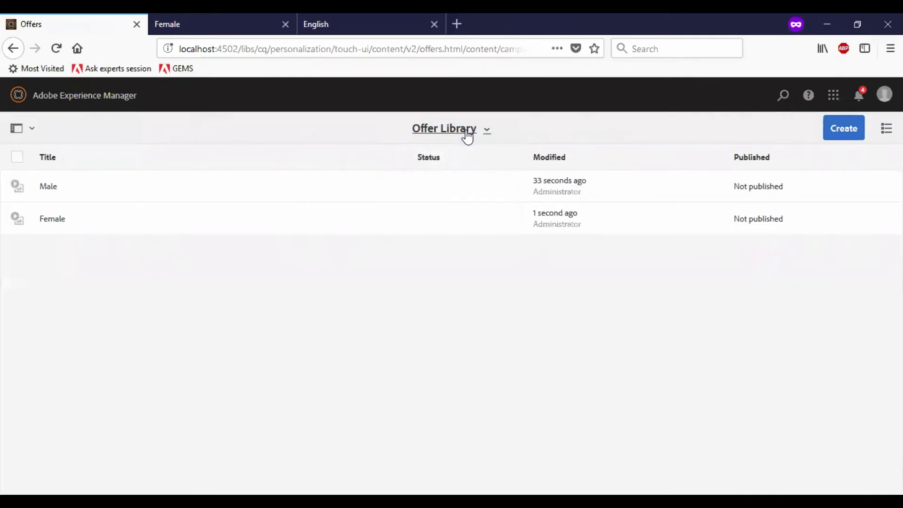
left_click(466, 136)
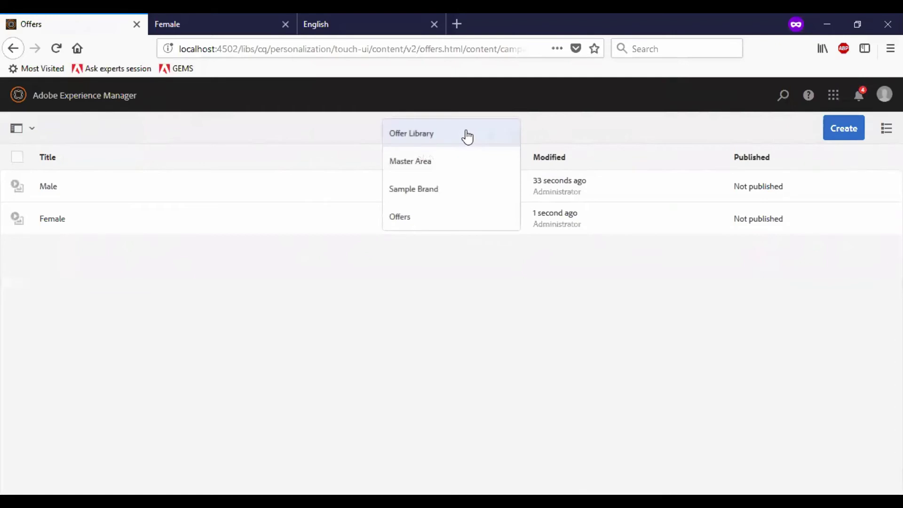
left_click(374, 21)
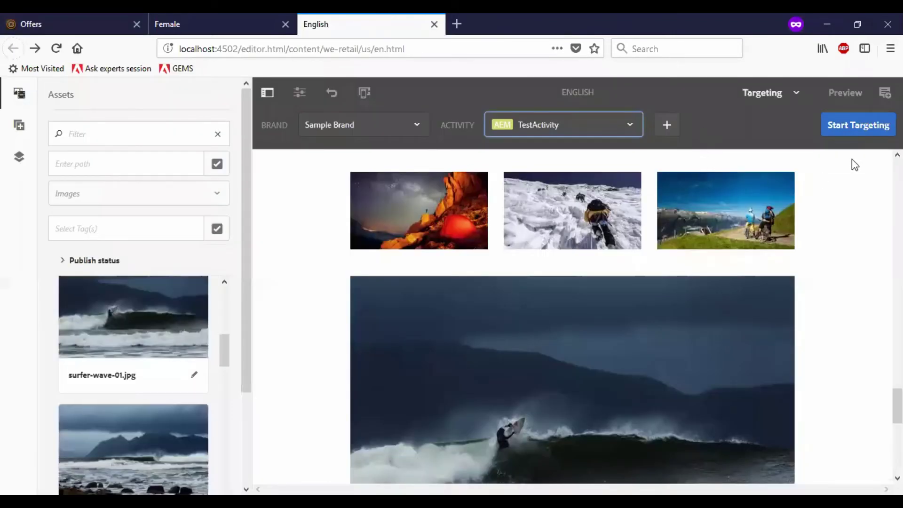
Step: Start targeting with TestActivity and make the surfer image component a targeted component
left_click(857, 133)
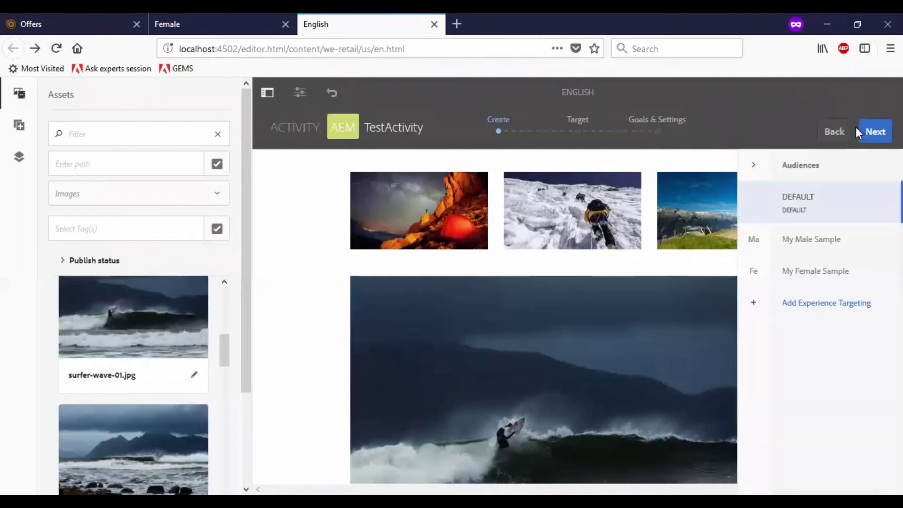
left_click(485, 356)
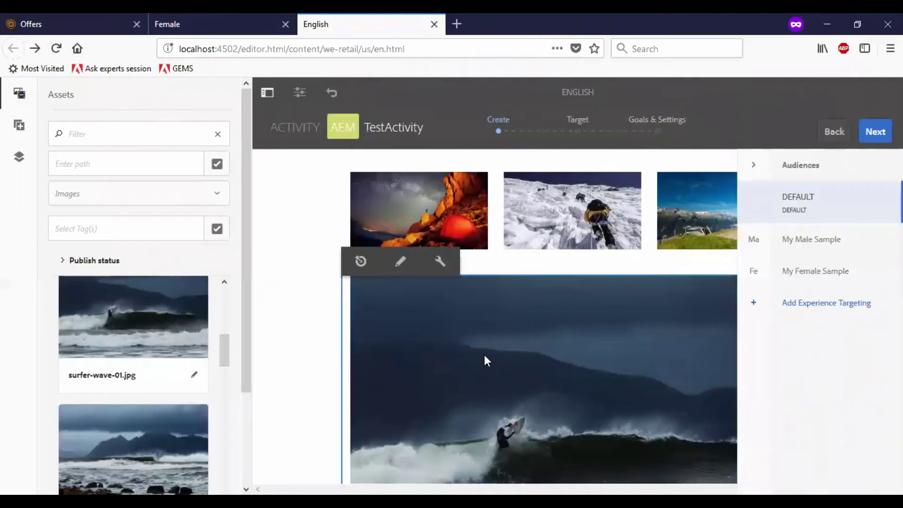
left_click(360, 262)
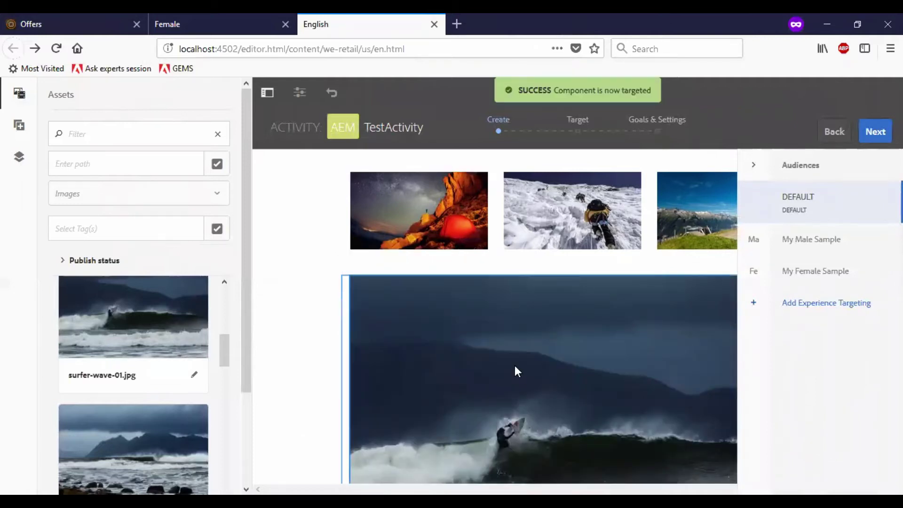
Step: Delete the My Male Sample audience's existing offer from the targeted image component
left_click(791, 246)
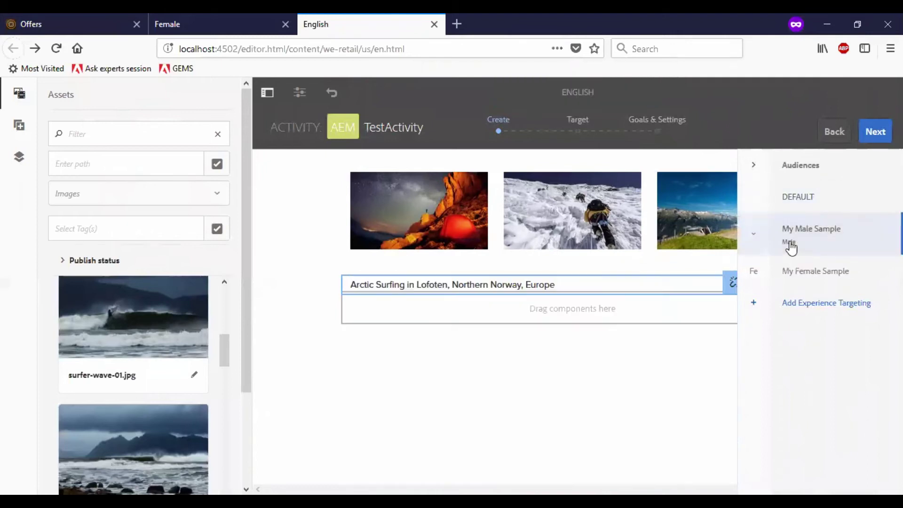
left_click(472, 338)
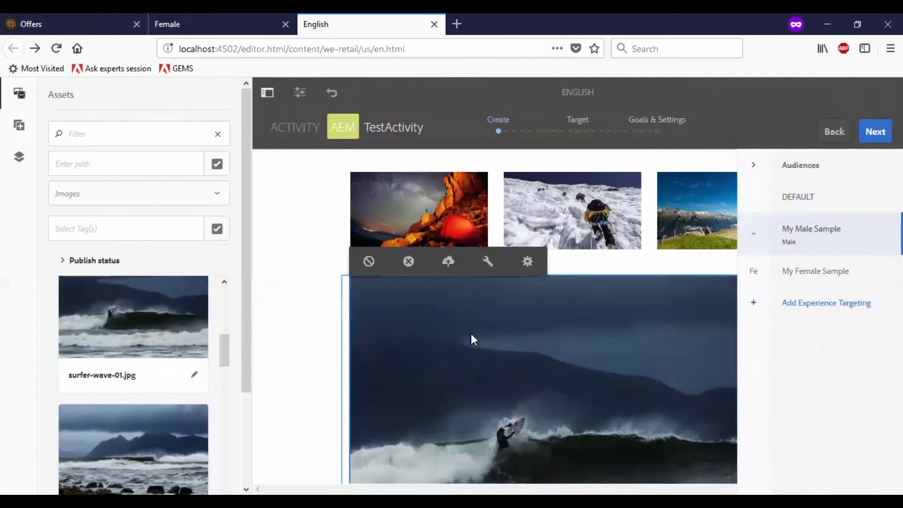
left_click(409, 262)
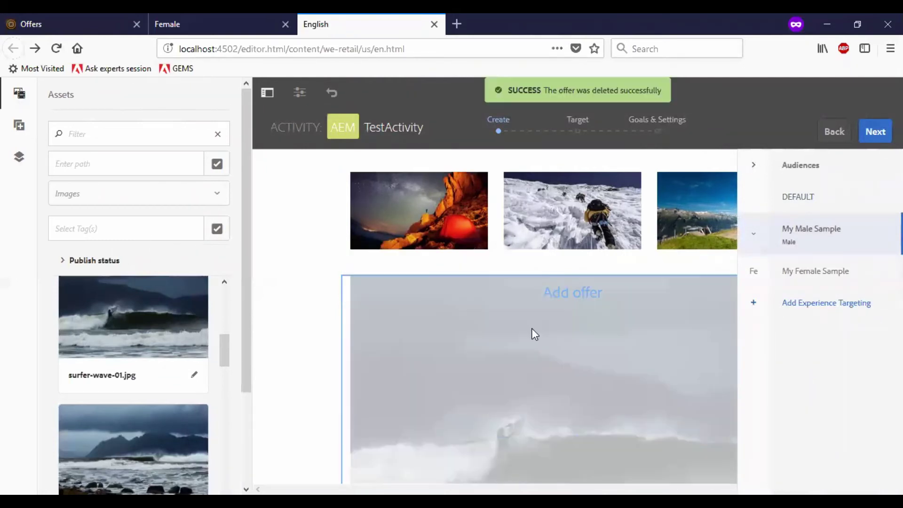
Step: For the My Female Sample audience, delete the existing offer from the targeted image component and assign the Female offer from the offer library
left_click(834, 286)
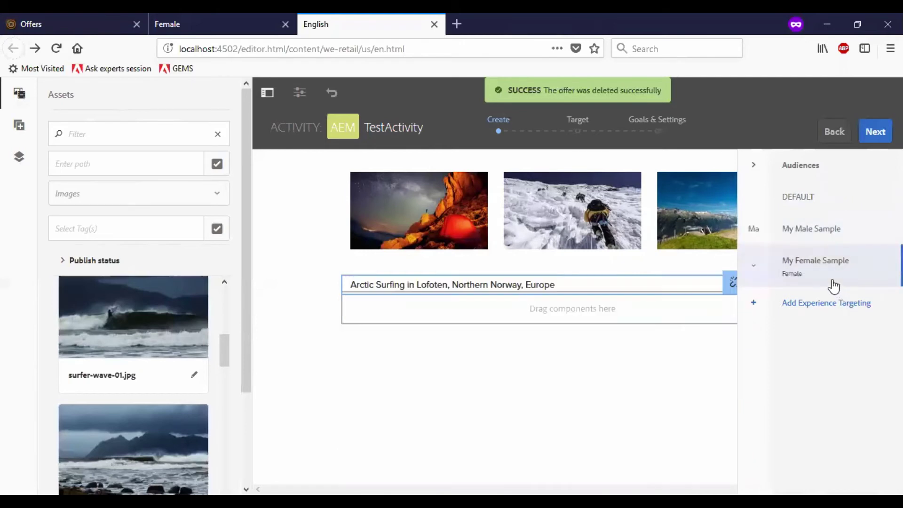
left_click(533, 367)
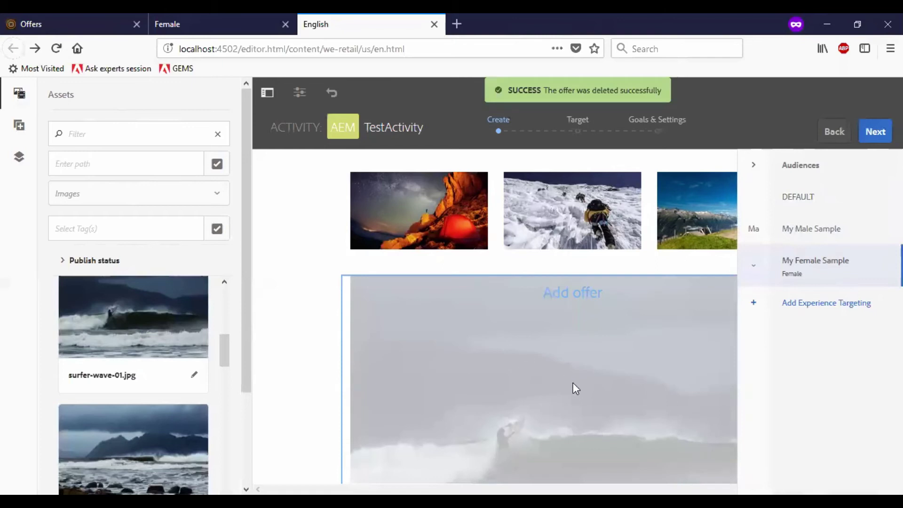
left_click(576, 292)
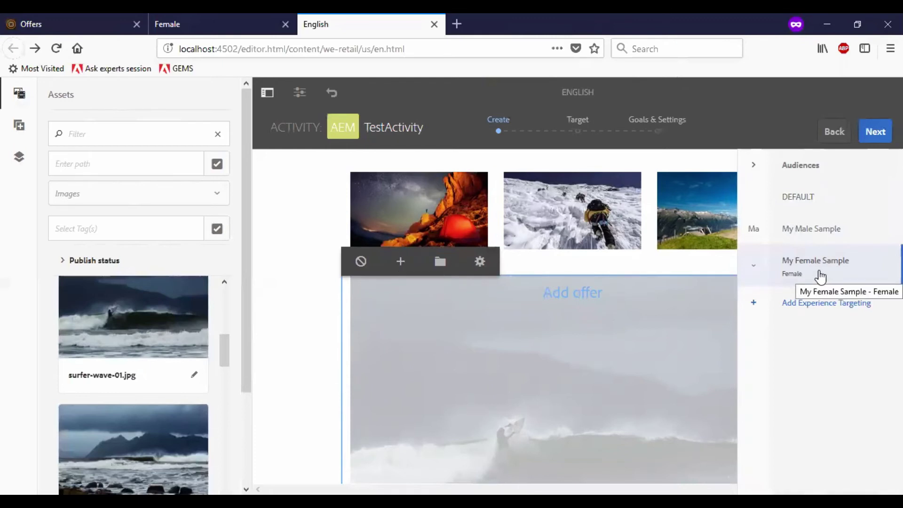
left_click(410, 261)
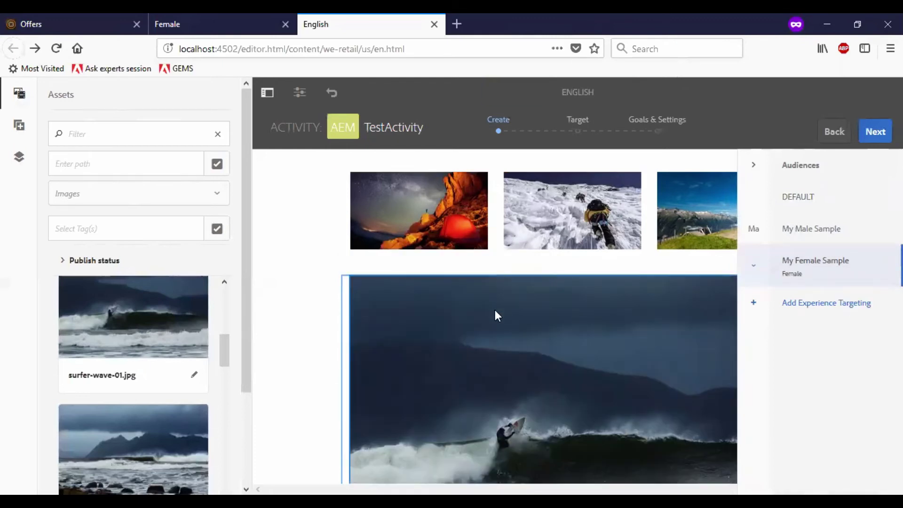
left_click(440, 262)
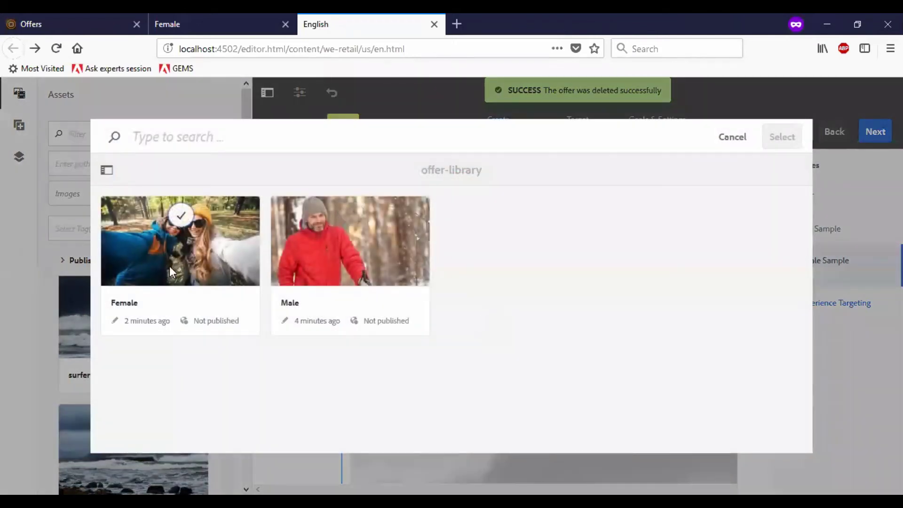
left_click(176, 221)
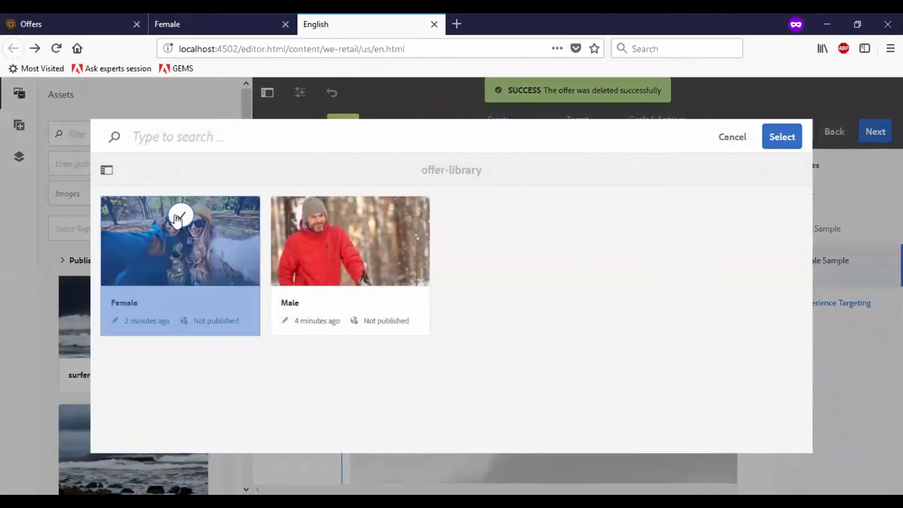
left_click(782, 137)
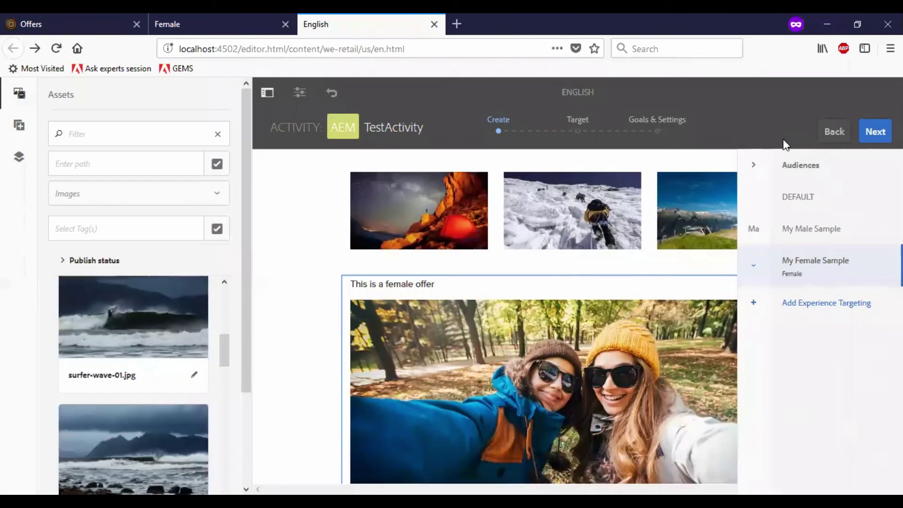
Step: For the My Male Sample audience, assign the Male offer from the offer library to the targeted image component
left_click(833, 236)
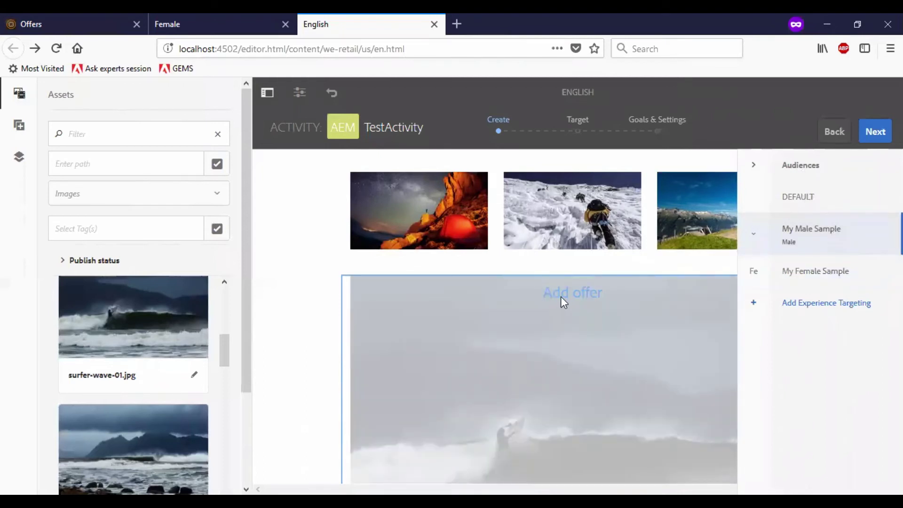
left_click(574, 301)
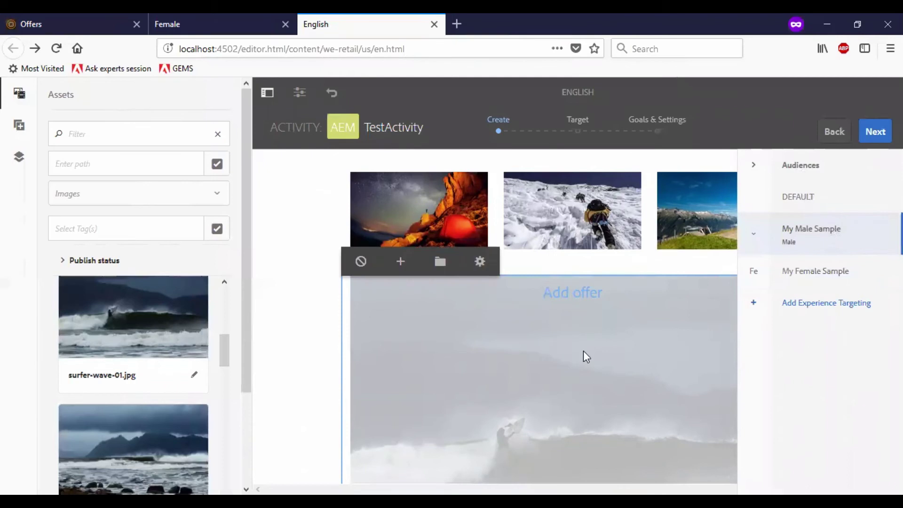
left_click(437, 270)
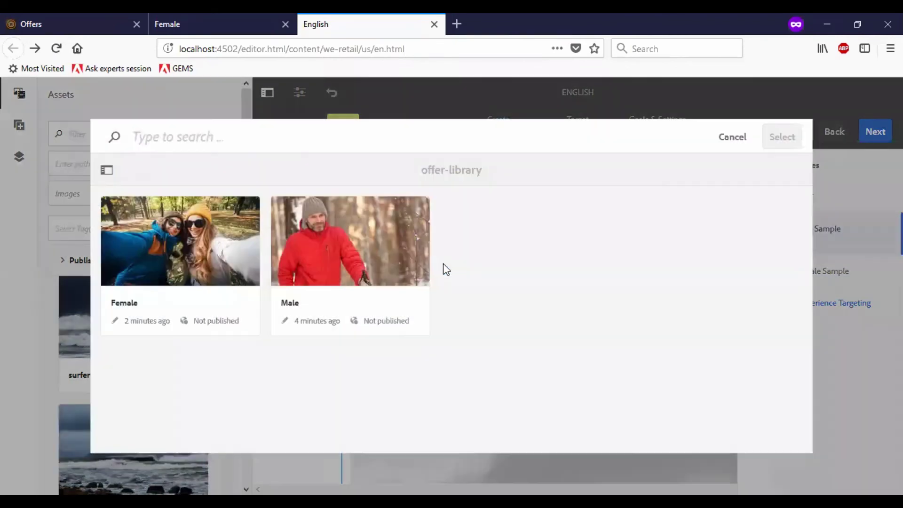
left_click(352, 219)
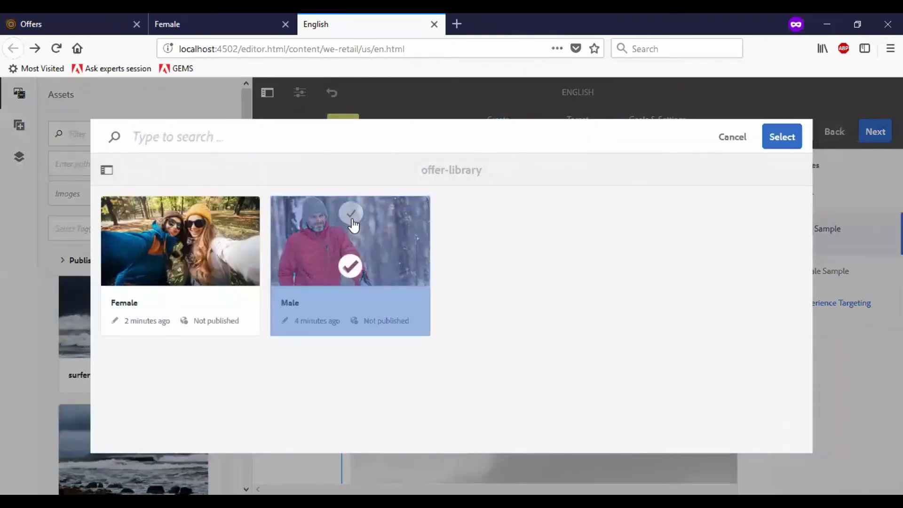
left_click(785, 139)
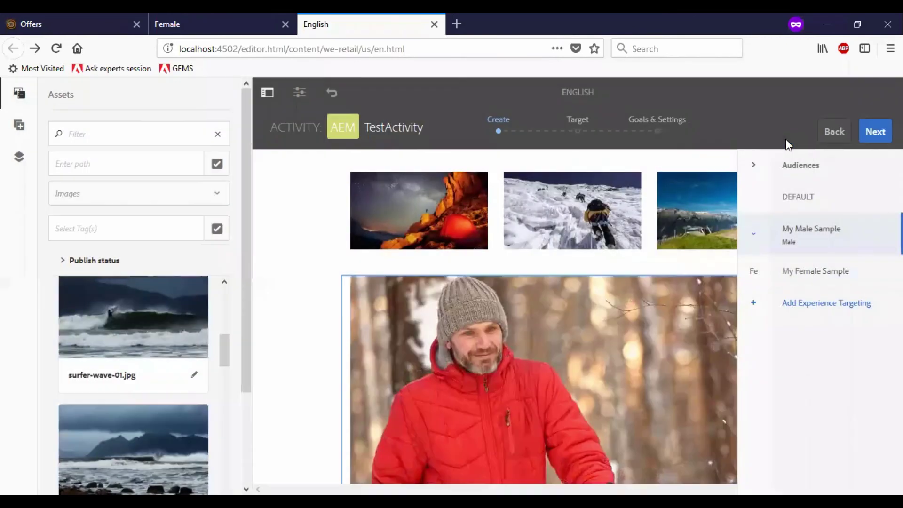
Step: Advance TestActivity through the Target and Goals & Settings stages and save the activity
left_click(877, 132)
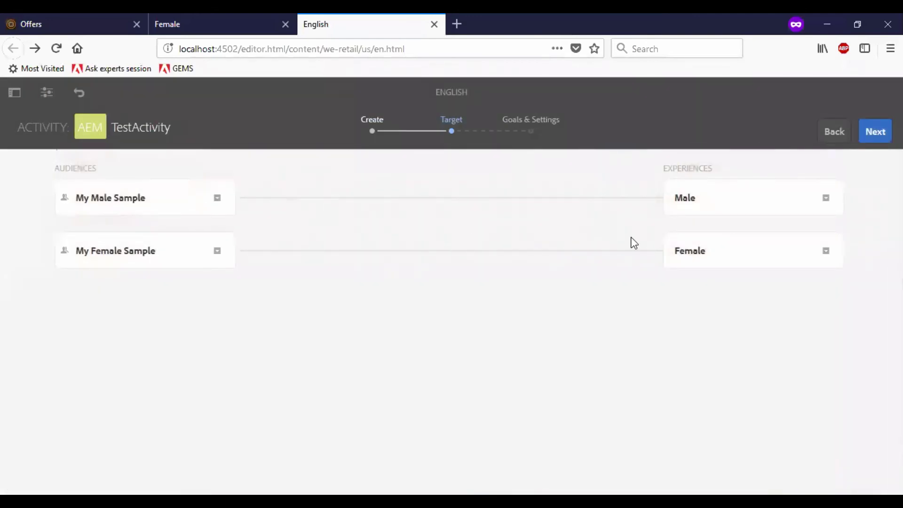
left_click(879, 134)
left_click(875, 132)
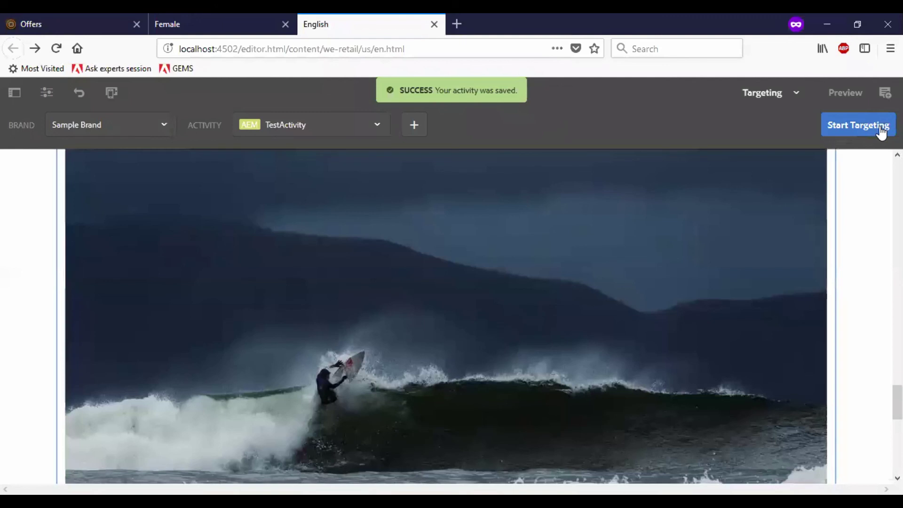
Step: Preview the English page and examine the targeted image shown for the Administrator persona
left_click(846, 93)
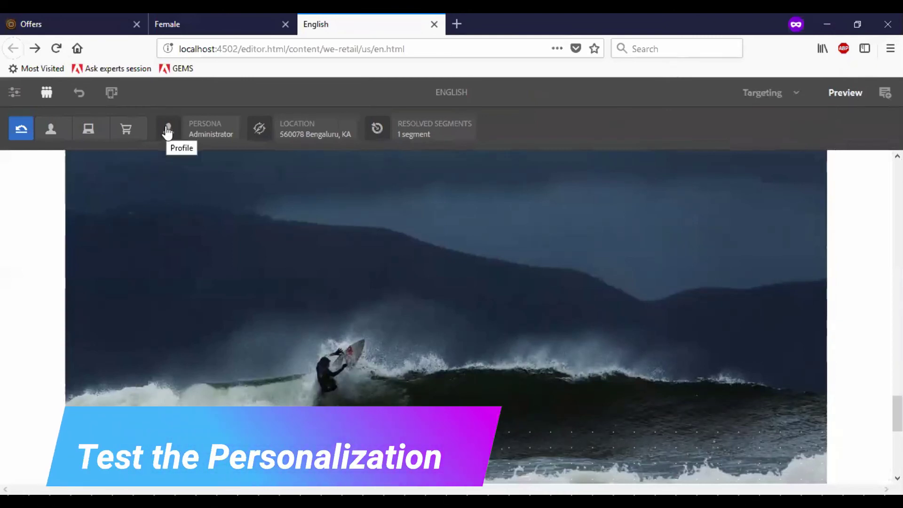
scroll(375, 318, "up", 1)
scroll(373, 313, "up", 3)
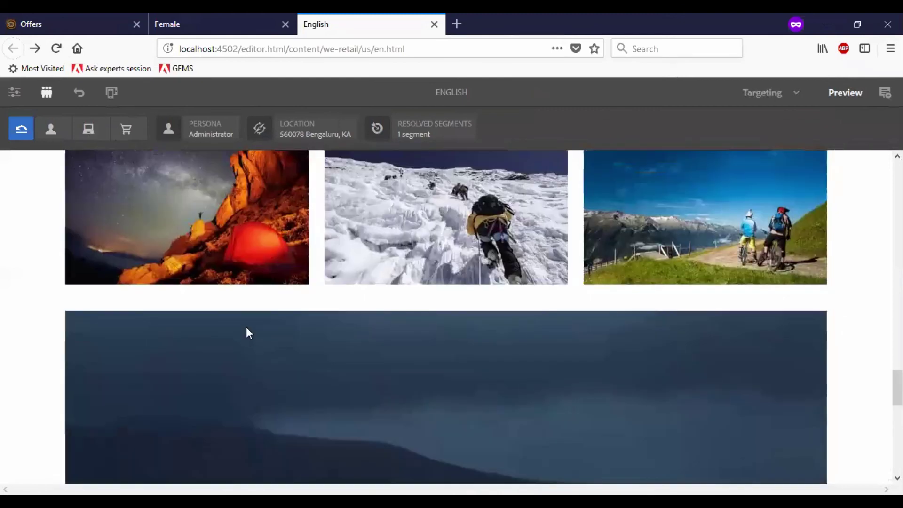
scroll(247, 326, "down", 5)
scroll(510, 313, "down", 5)
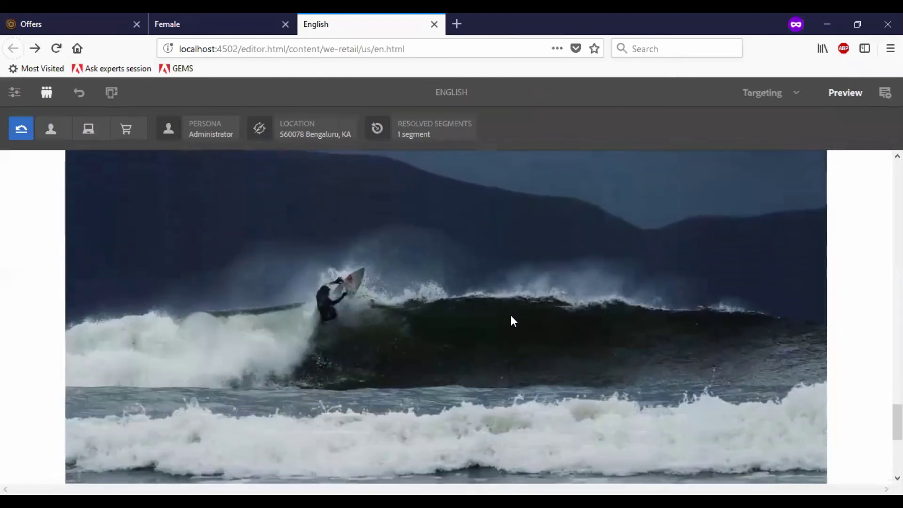
scroll(510, 317, "up", 5)
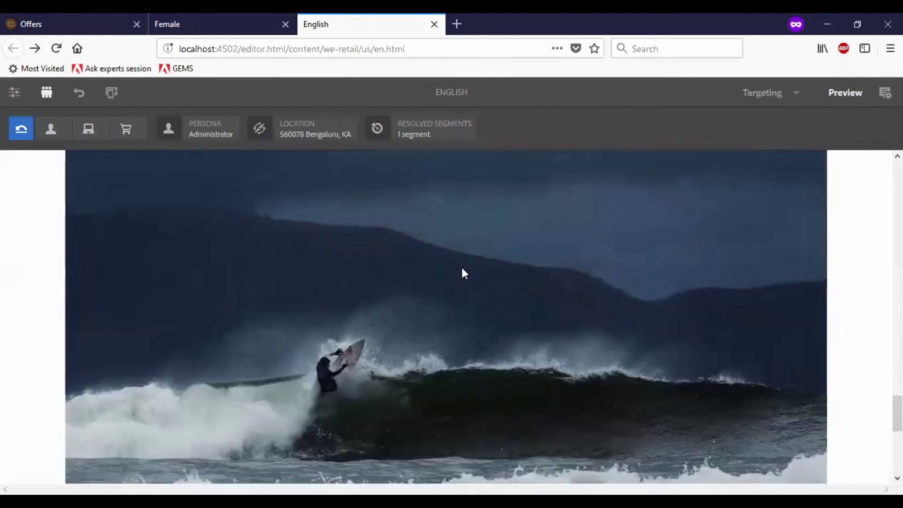
Step: Preview the page as the first female persona in the profile list and examine the targeted component's text and image
left_click(169, 133)
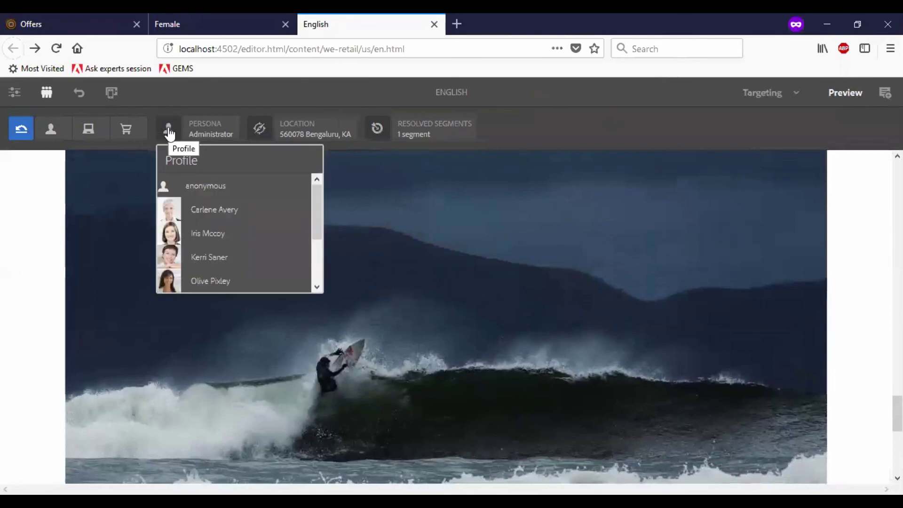
left_click(170, 209)
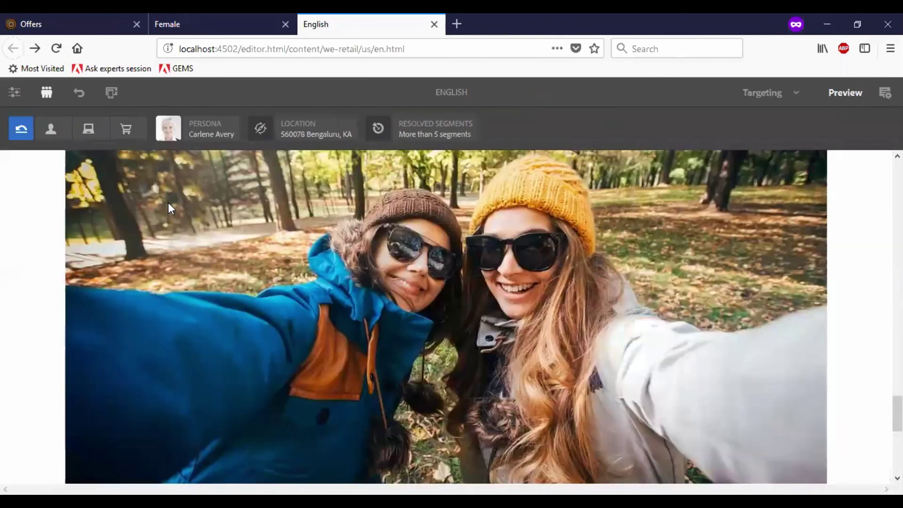
scroll(192, 268, "up", 2)
scroll(191, 264, "up", 1)
double_click(70, 248)
left_click_drag(96, 250, 148, 255)
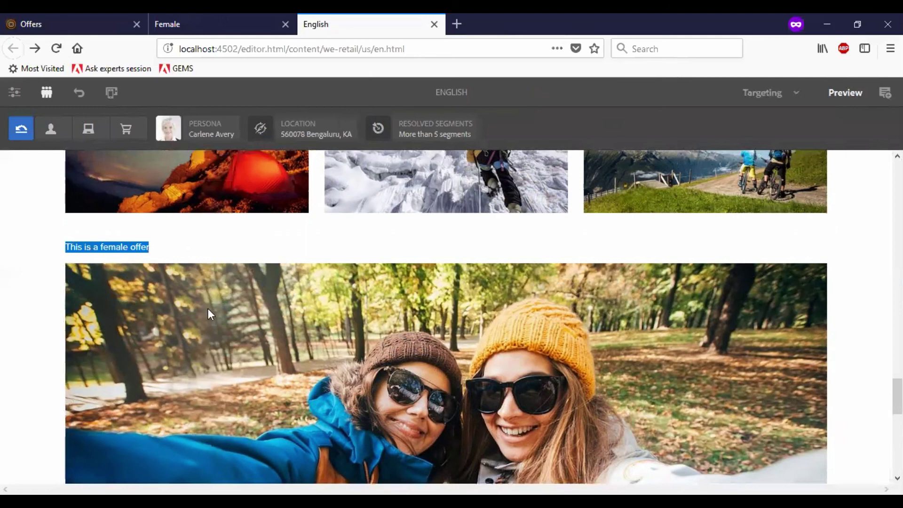
scroll(446, 416, "down", 4)
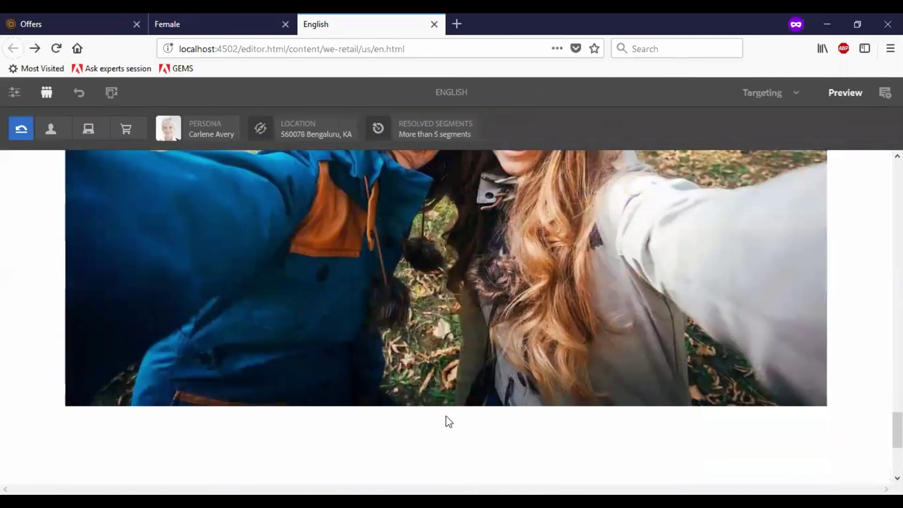
scroll(446, 415, "up", 3)
scroll(446, 415, "up", 4)
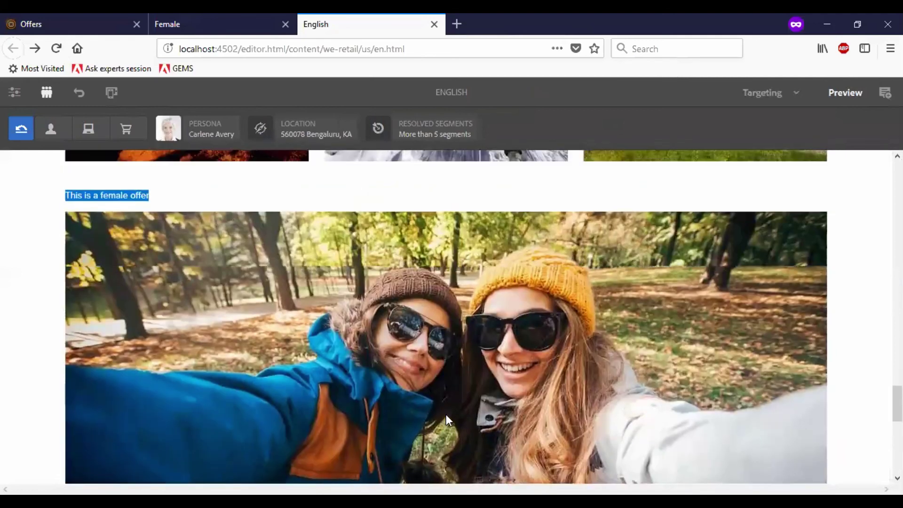
Step: Switch the preview to the last persona in the profile list, a male one, and examine the targeted image below the community section
left_click(165, 136)
scroll(167, 264, "down", 3)
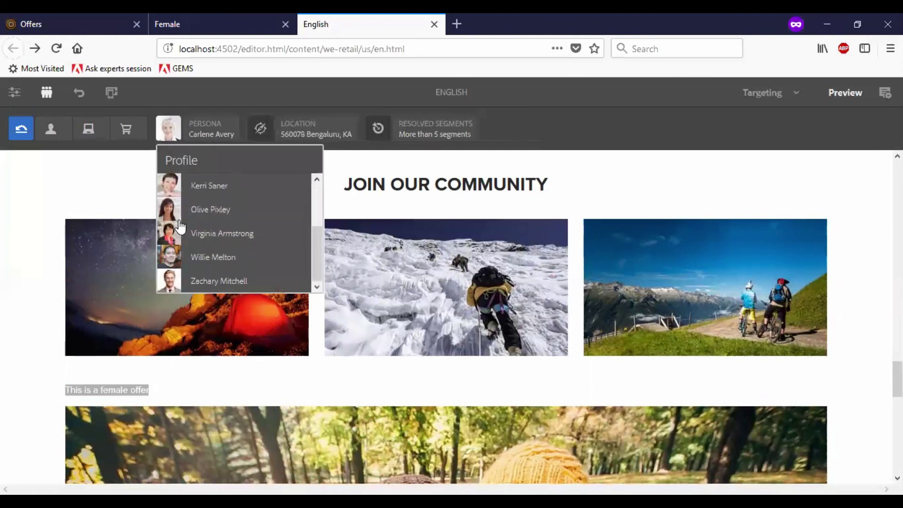
left_click(165, 282)
scroll(165, 278, "down", 5)
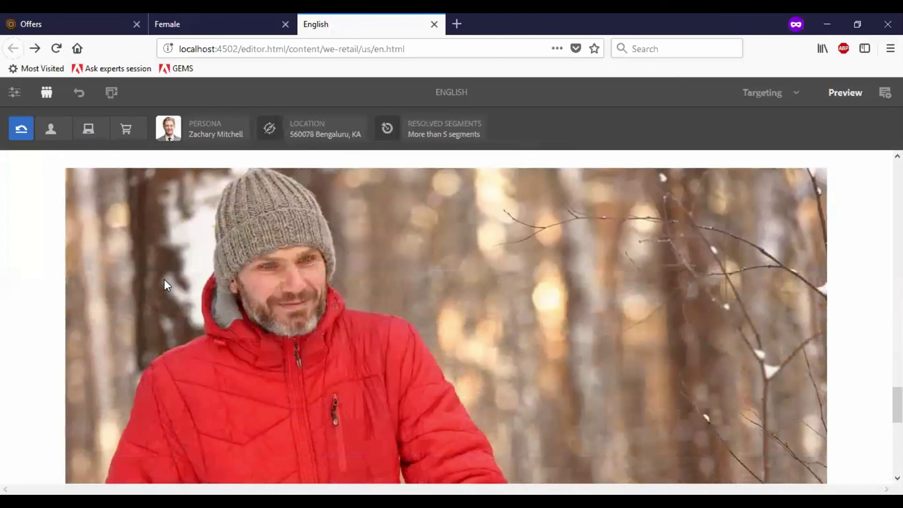
scroll(332, 352, "up", 3)
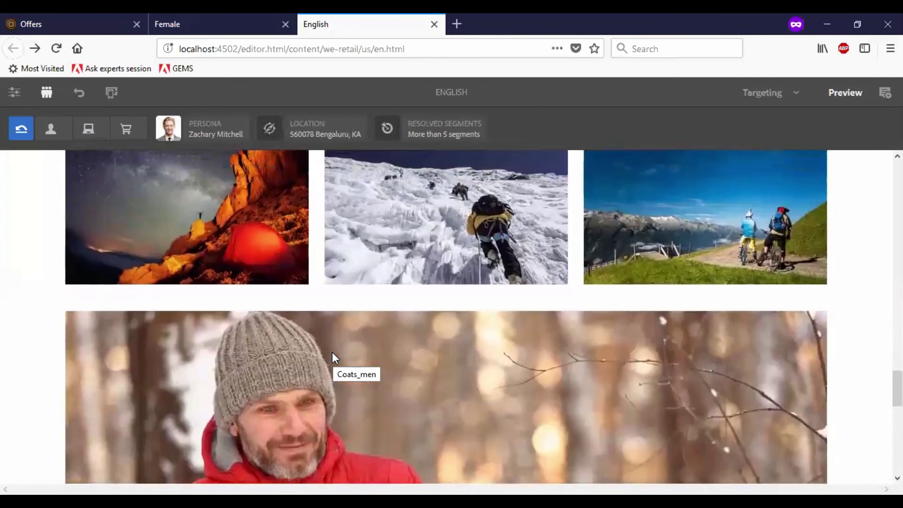
scroll(332, 351, "down", 4)
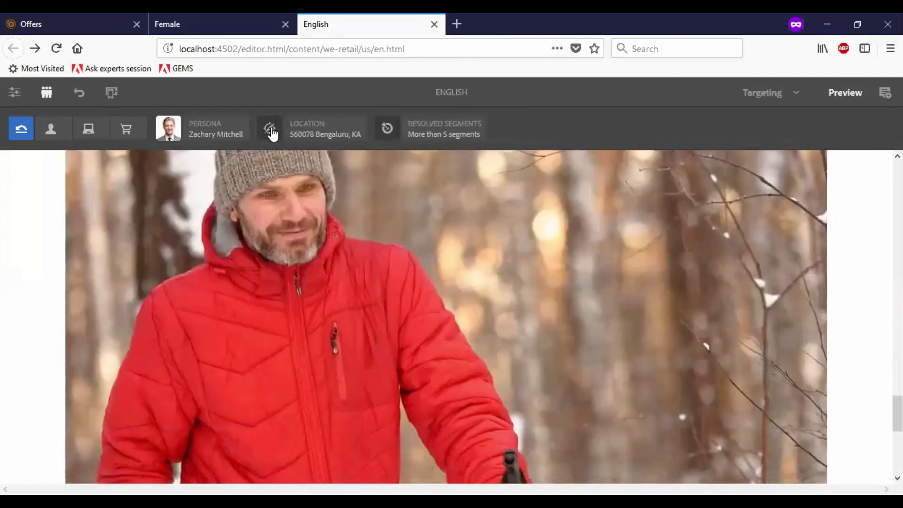
scroll(236, 195, "down", 3)
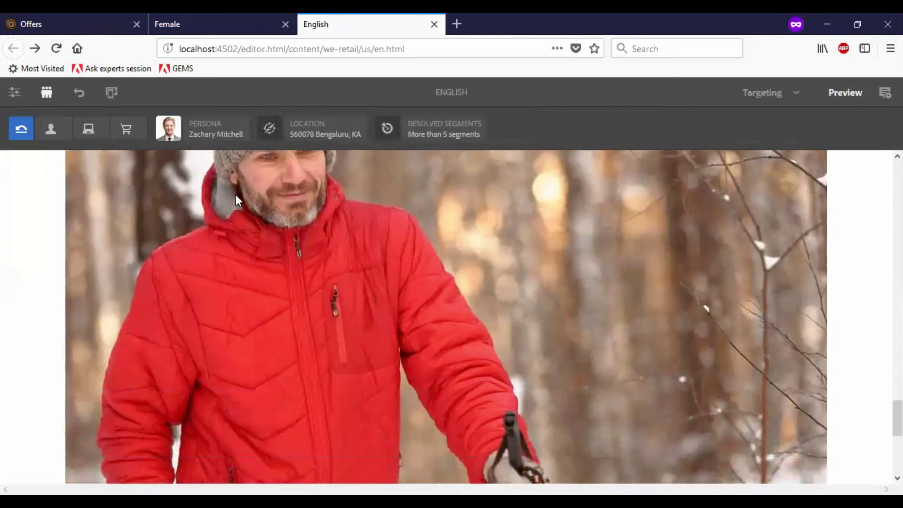
scroll(503, 259, "up", 8)
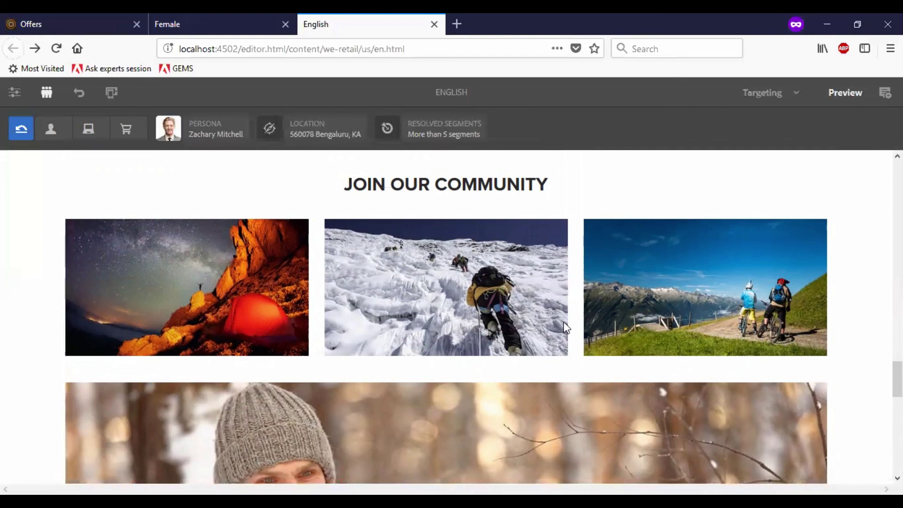
scroll(563, 322, "down", 3)
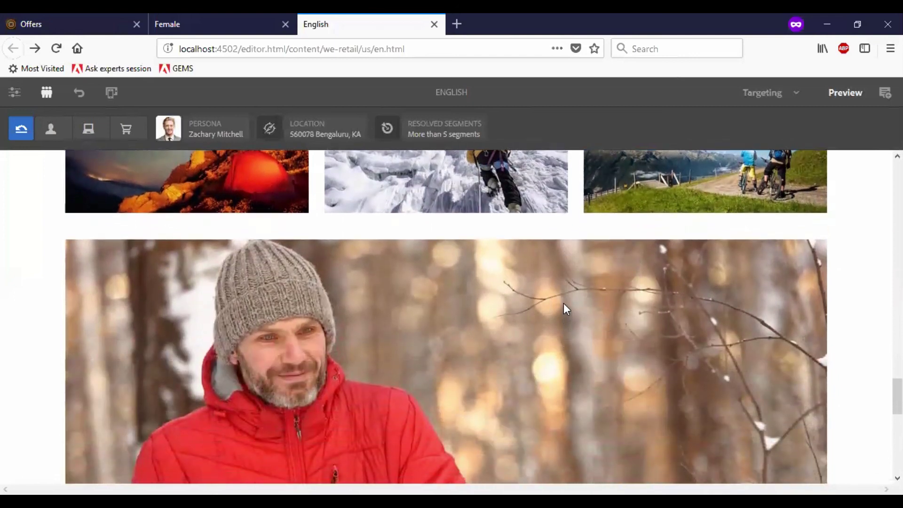
scroll(564, 308, "down", 5)
scroll(564, 308, "up", 2)
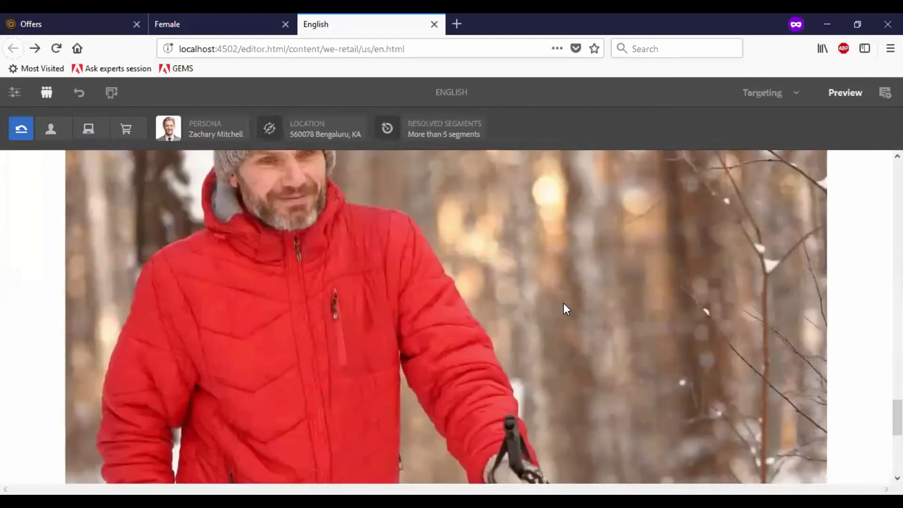
scroll(564, 302, "up", 8)
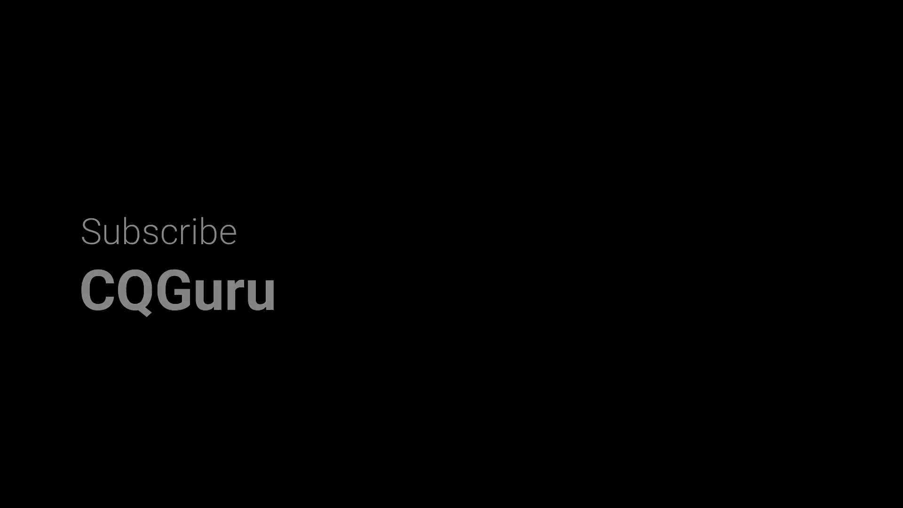